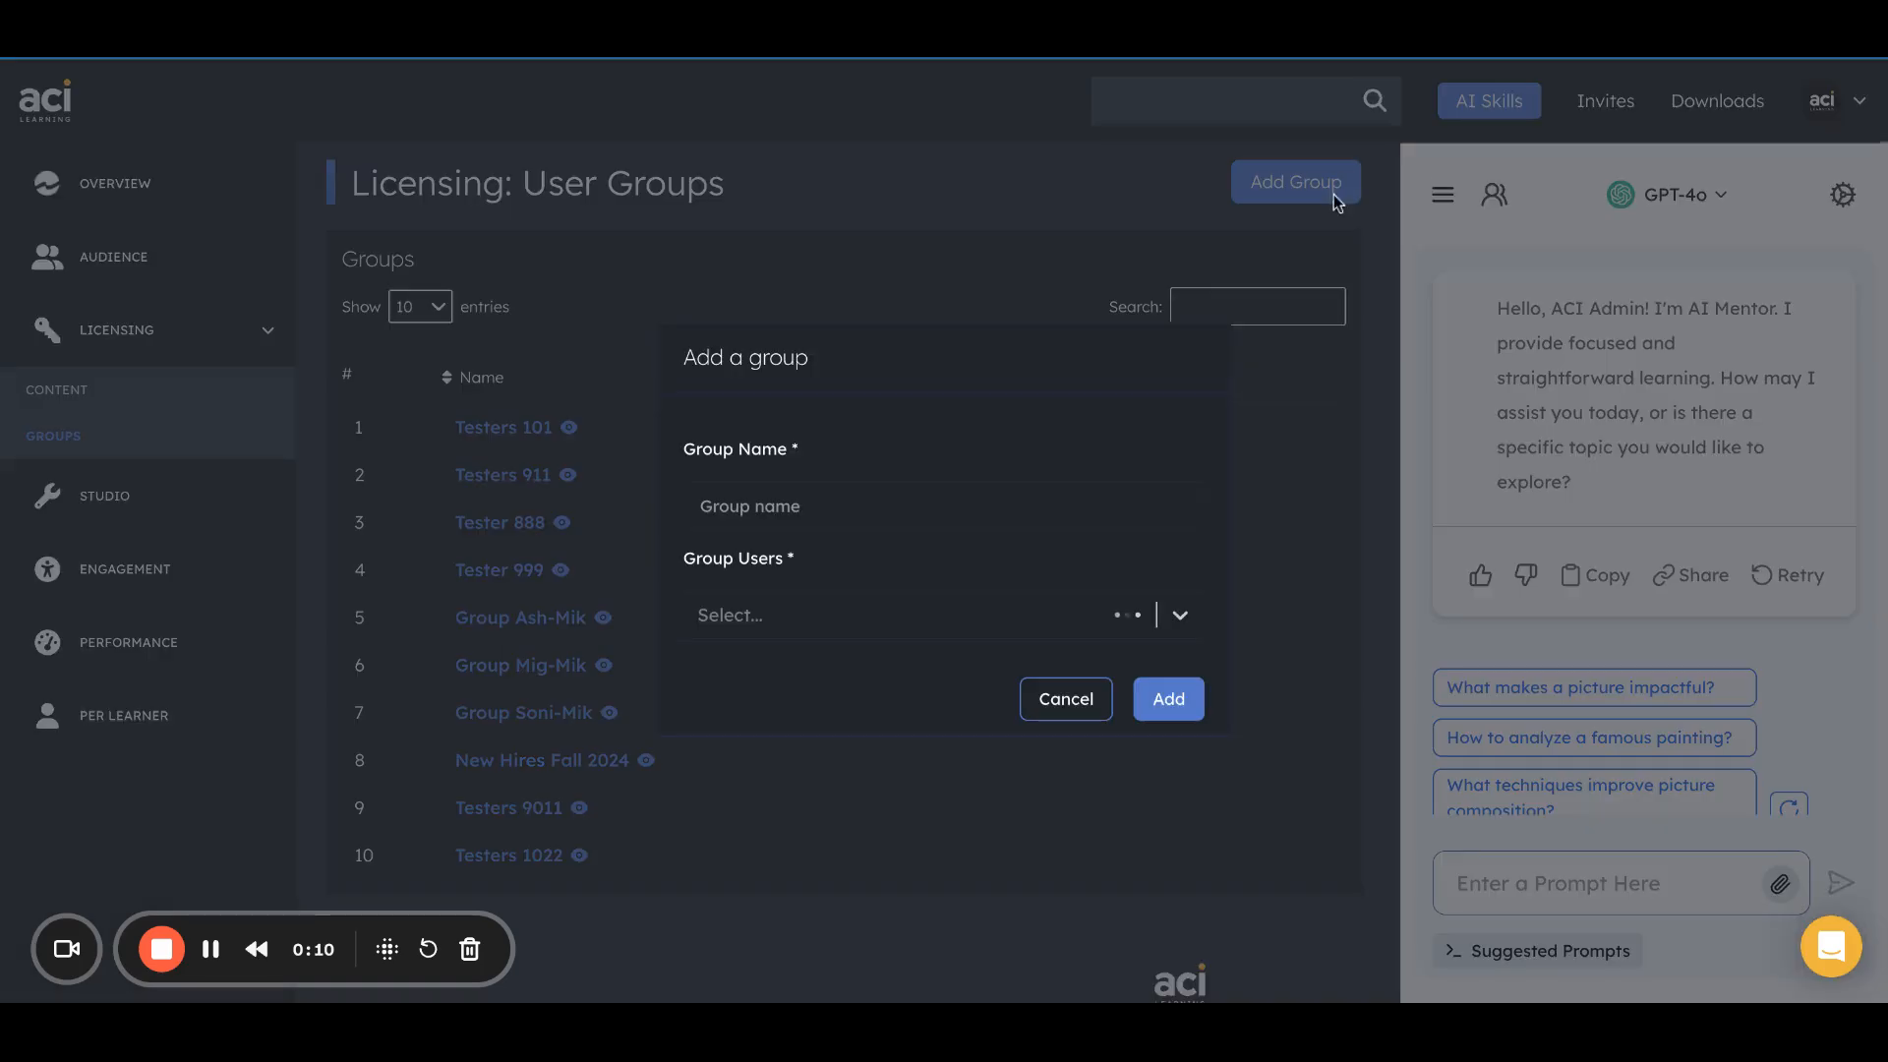
Name the new user group IBL v1.
click(921, 499)
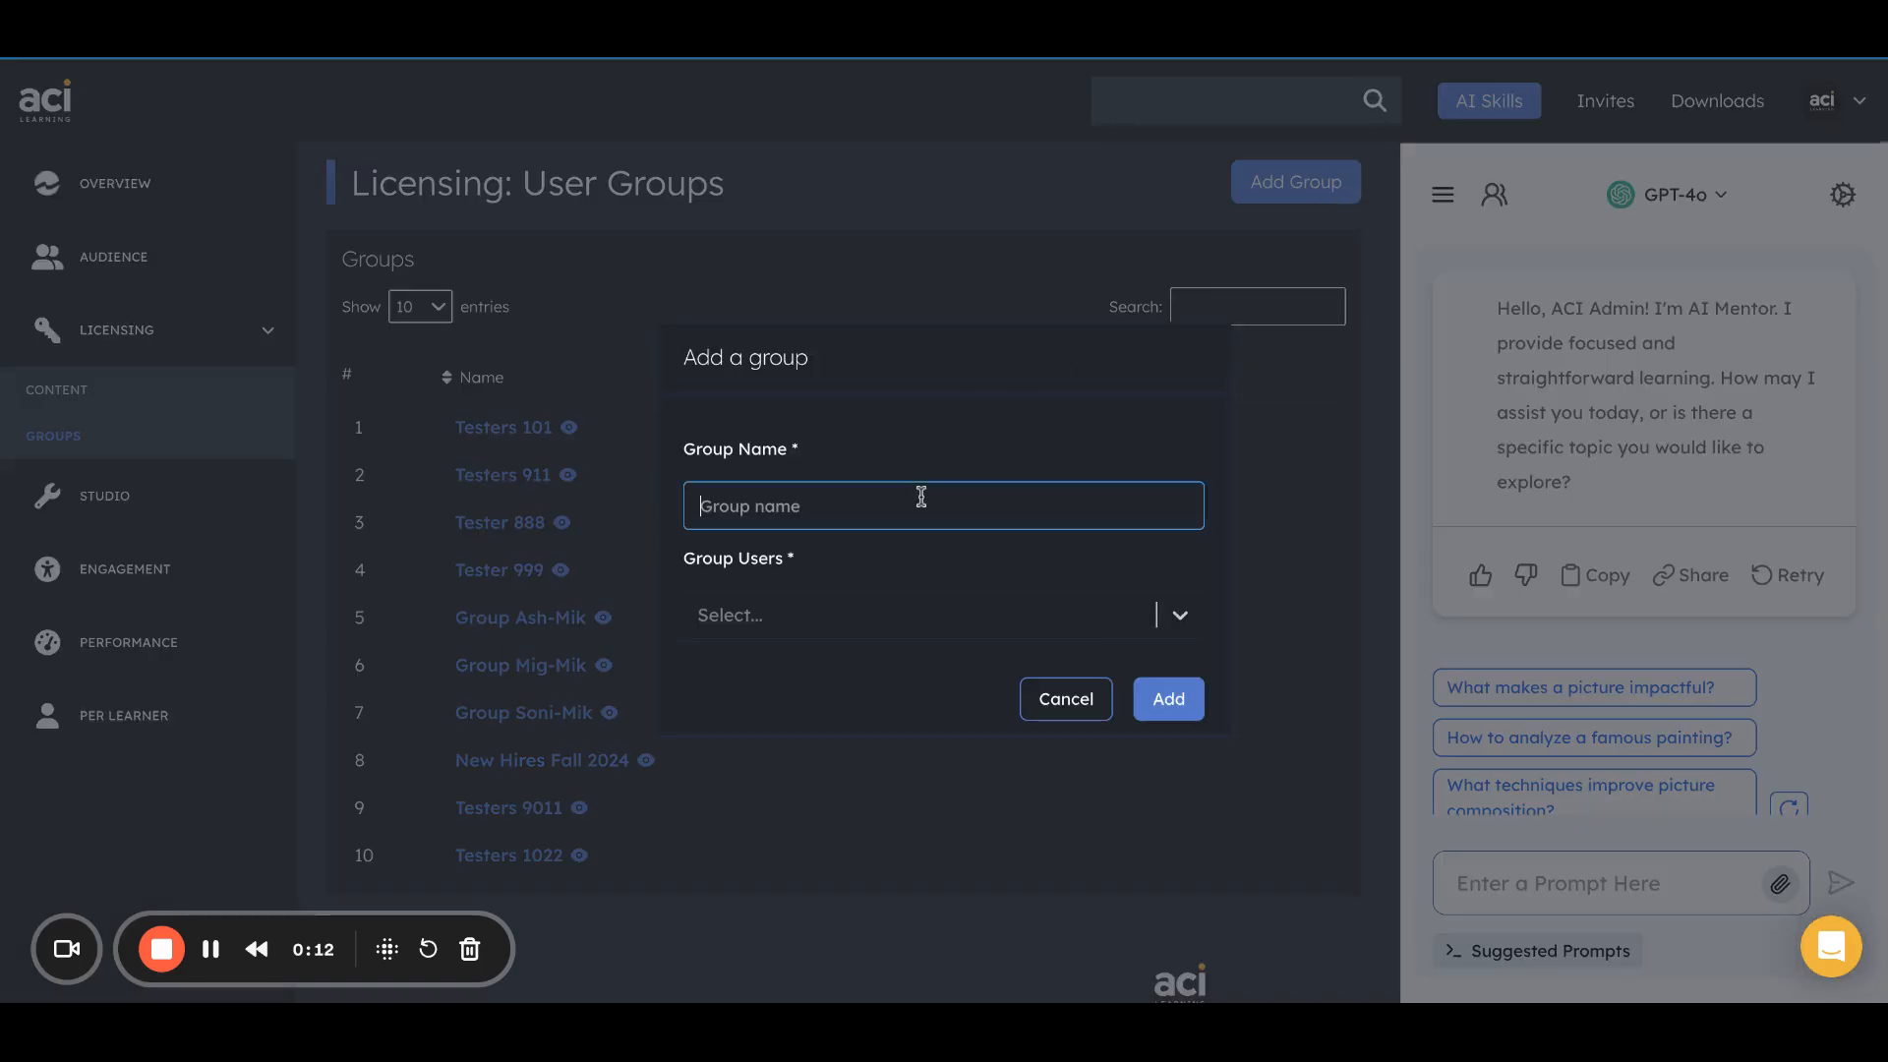
text(IBL v1)
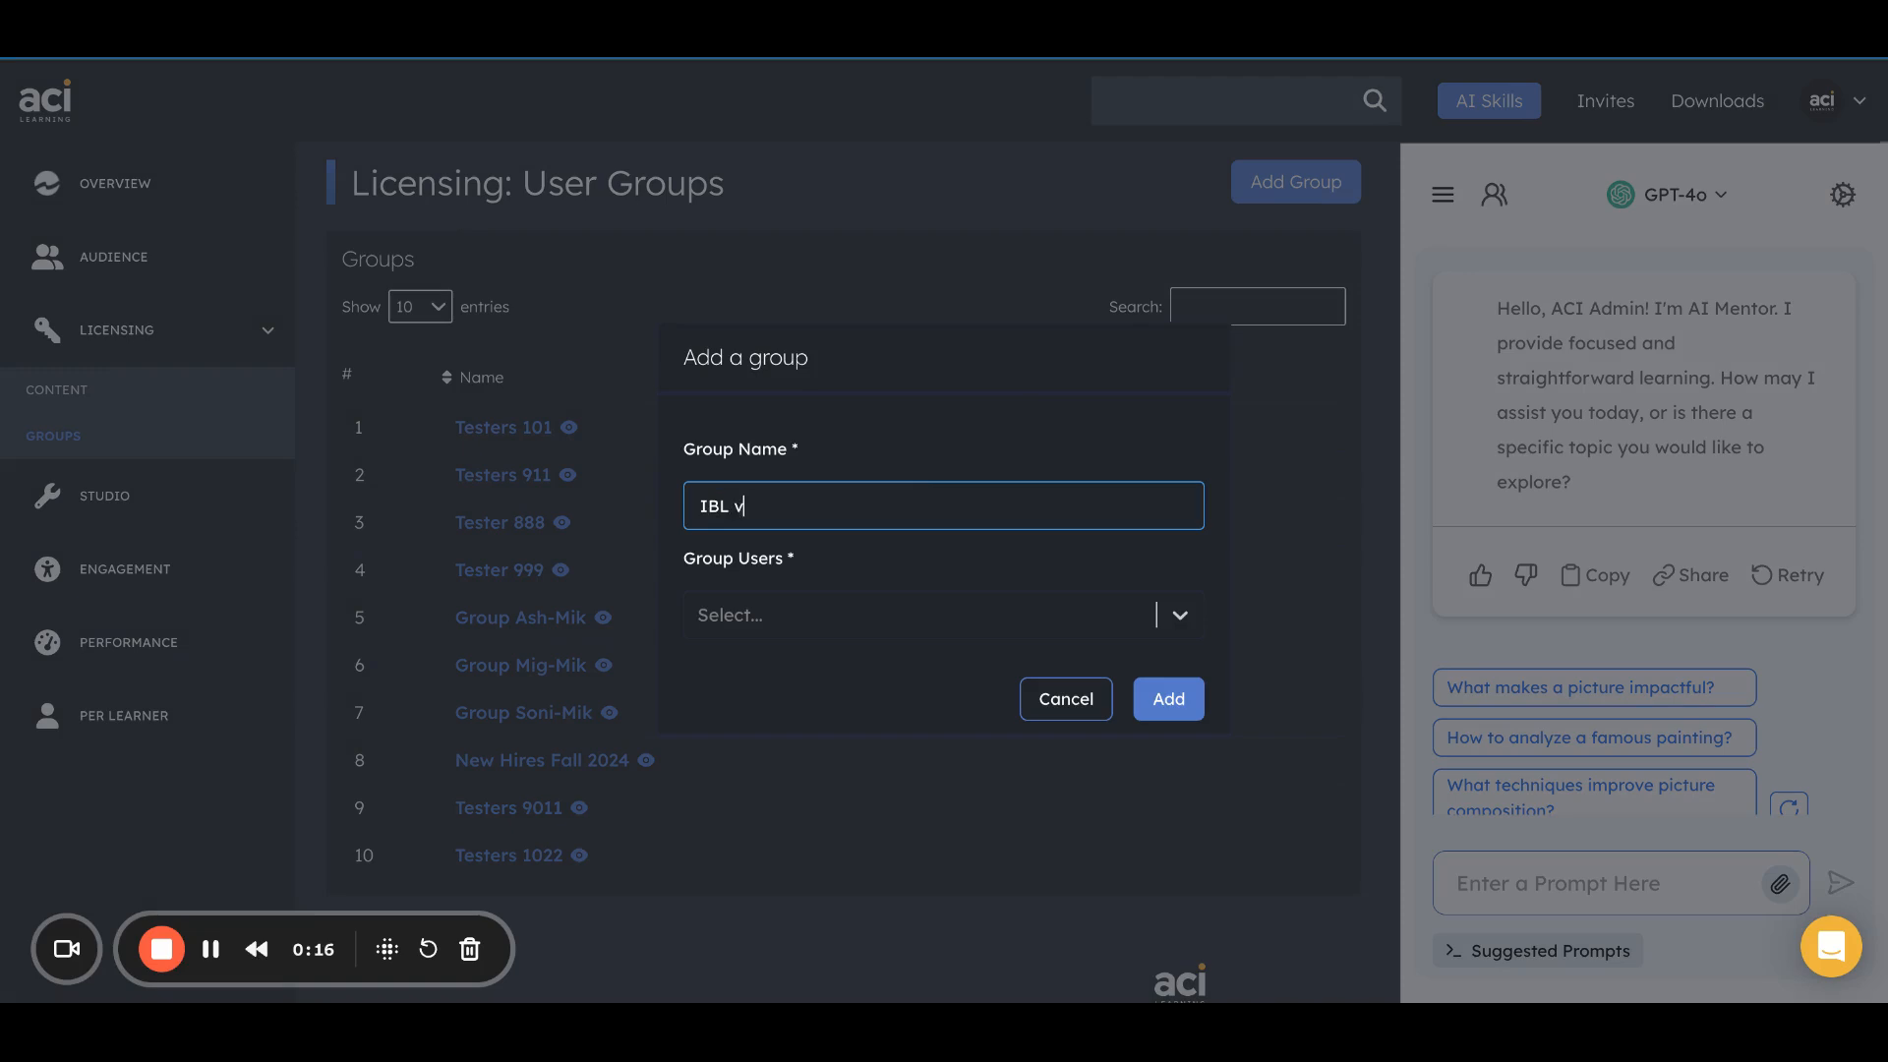
Add the ACI IBL Training account and a second individual user to the IBL v1 group, and create the group.
click(958, 634)
text(ashlynn)
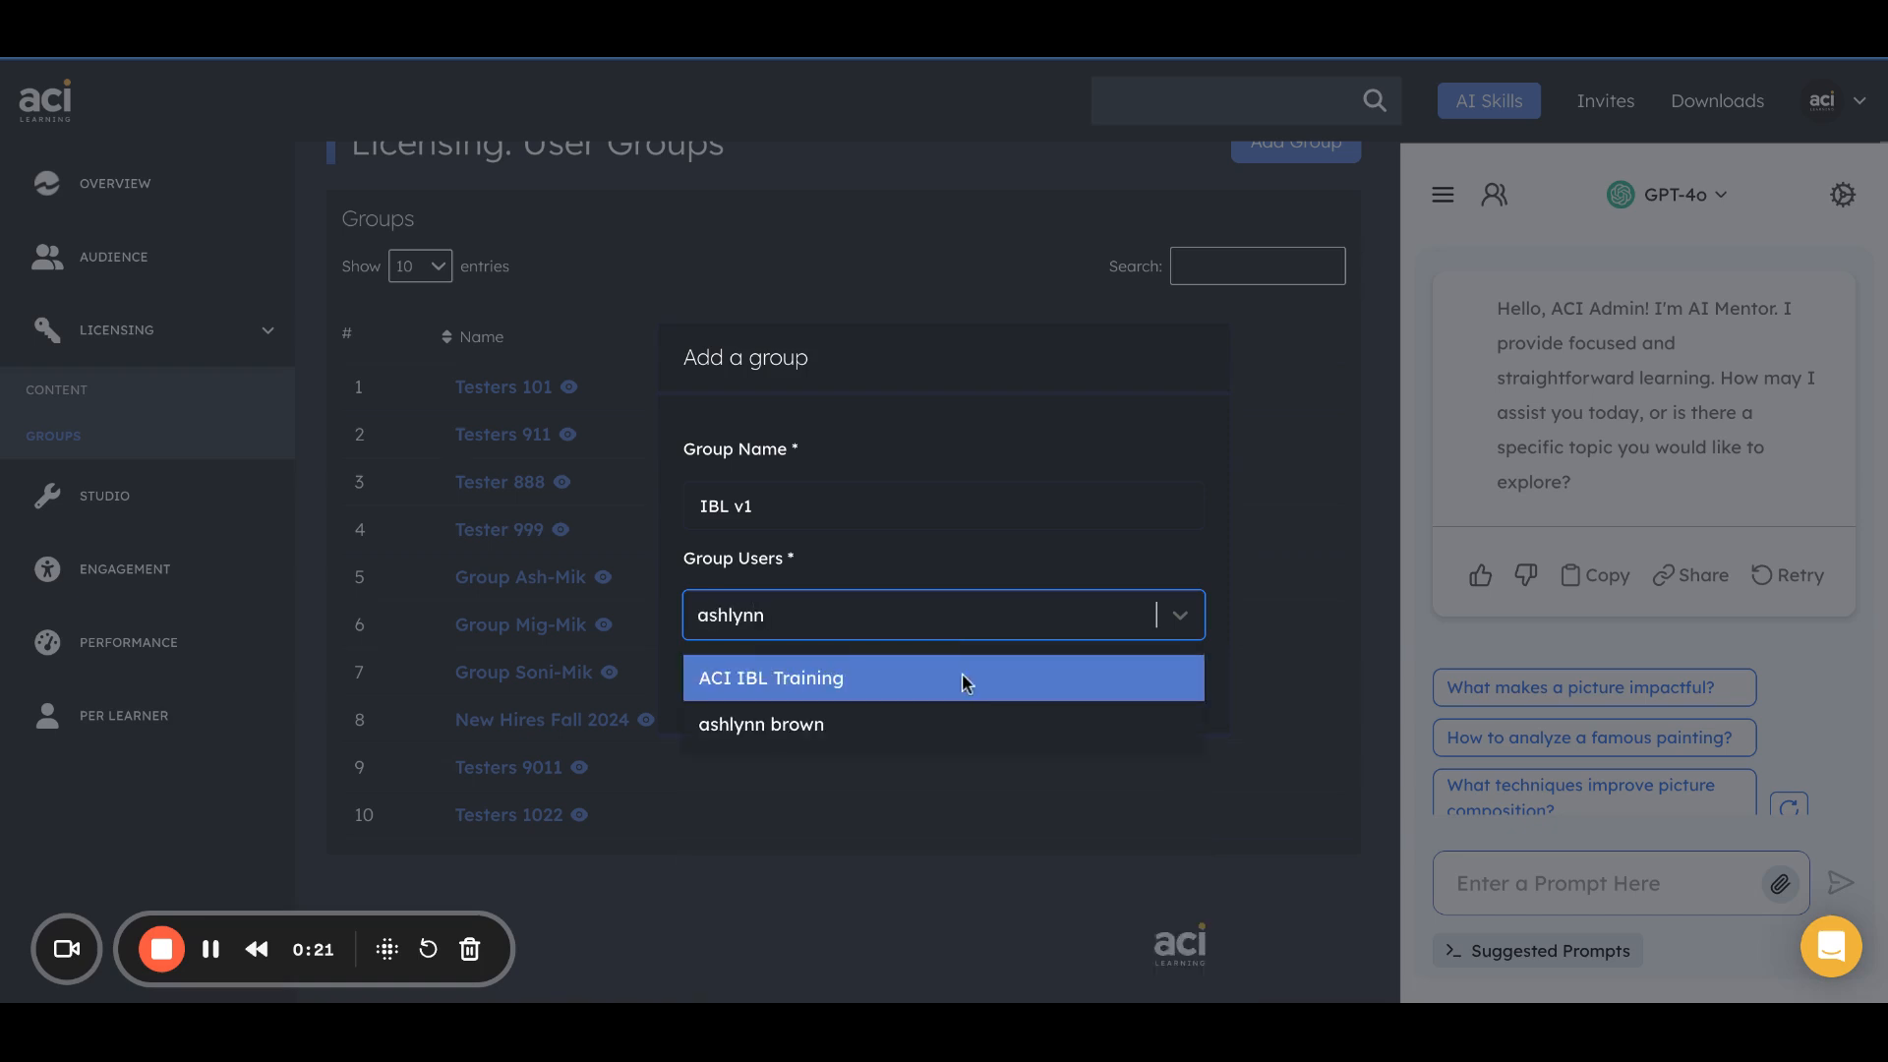
click(963, 682)
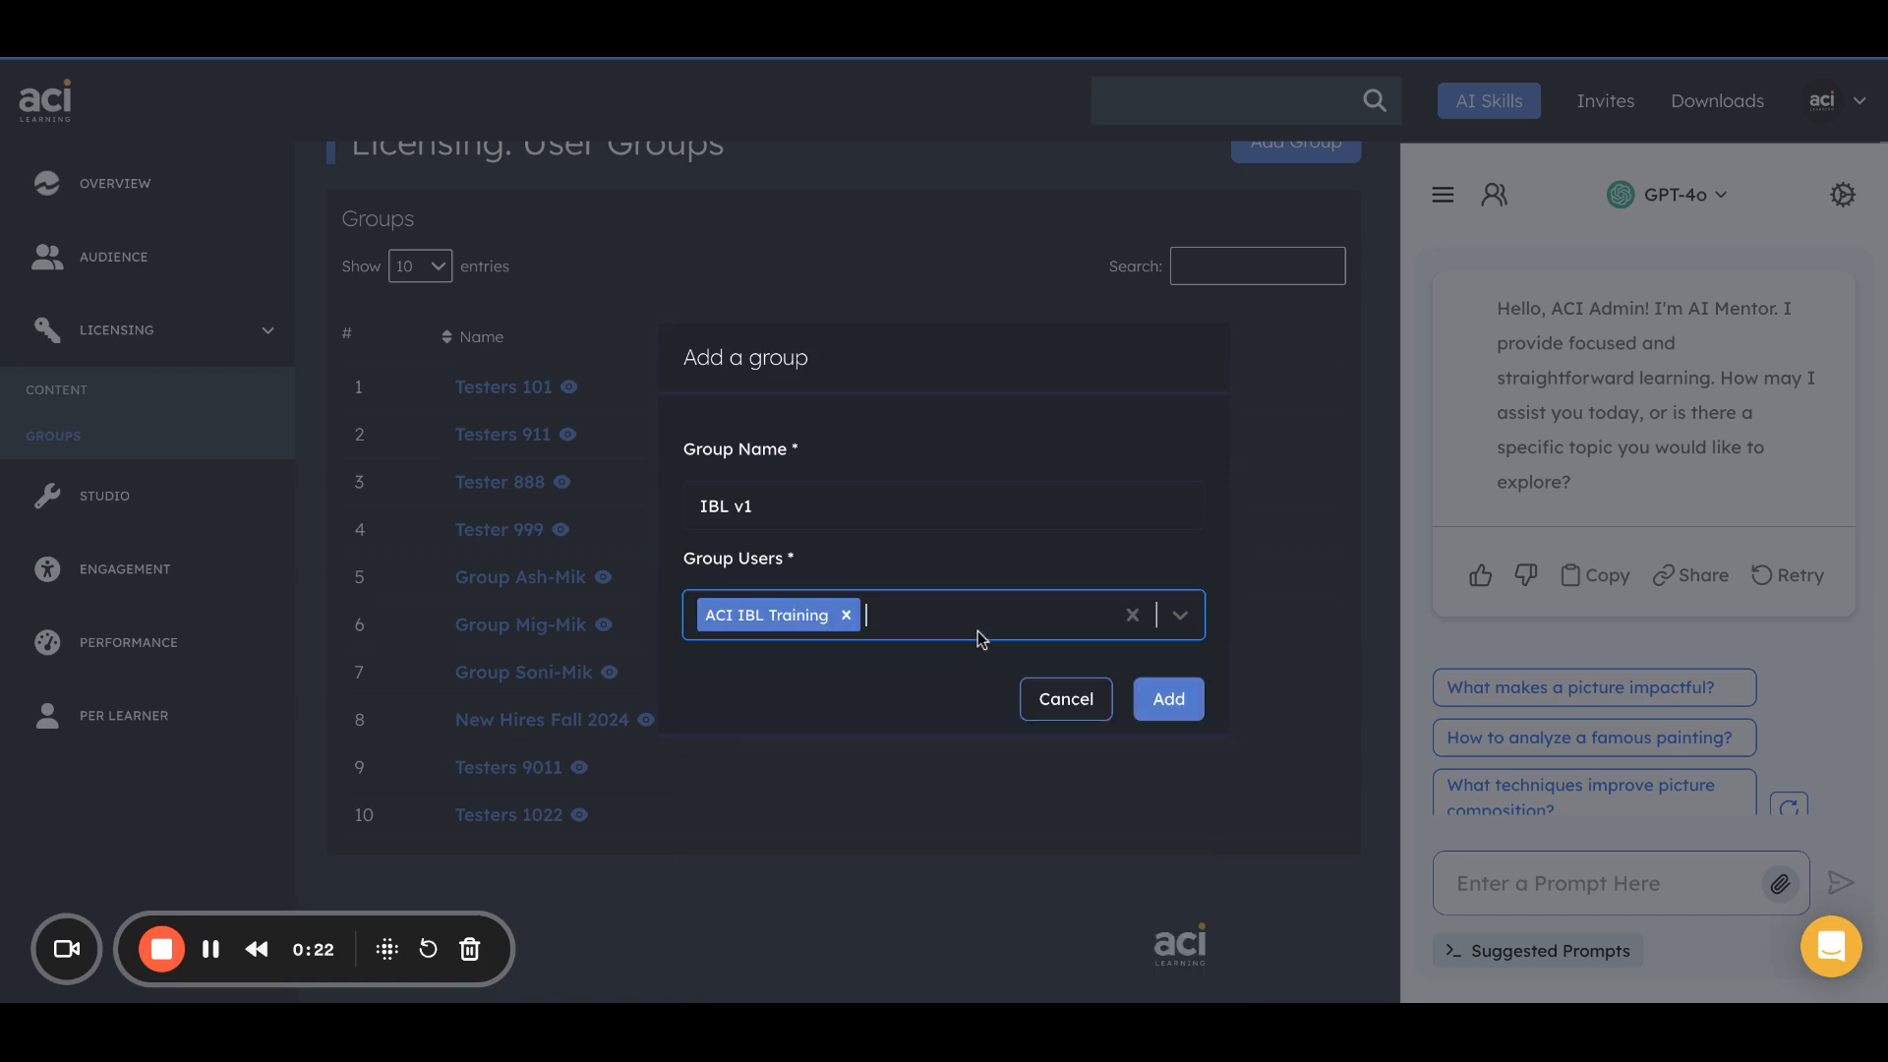
text(ashlynn)
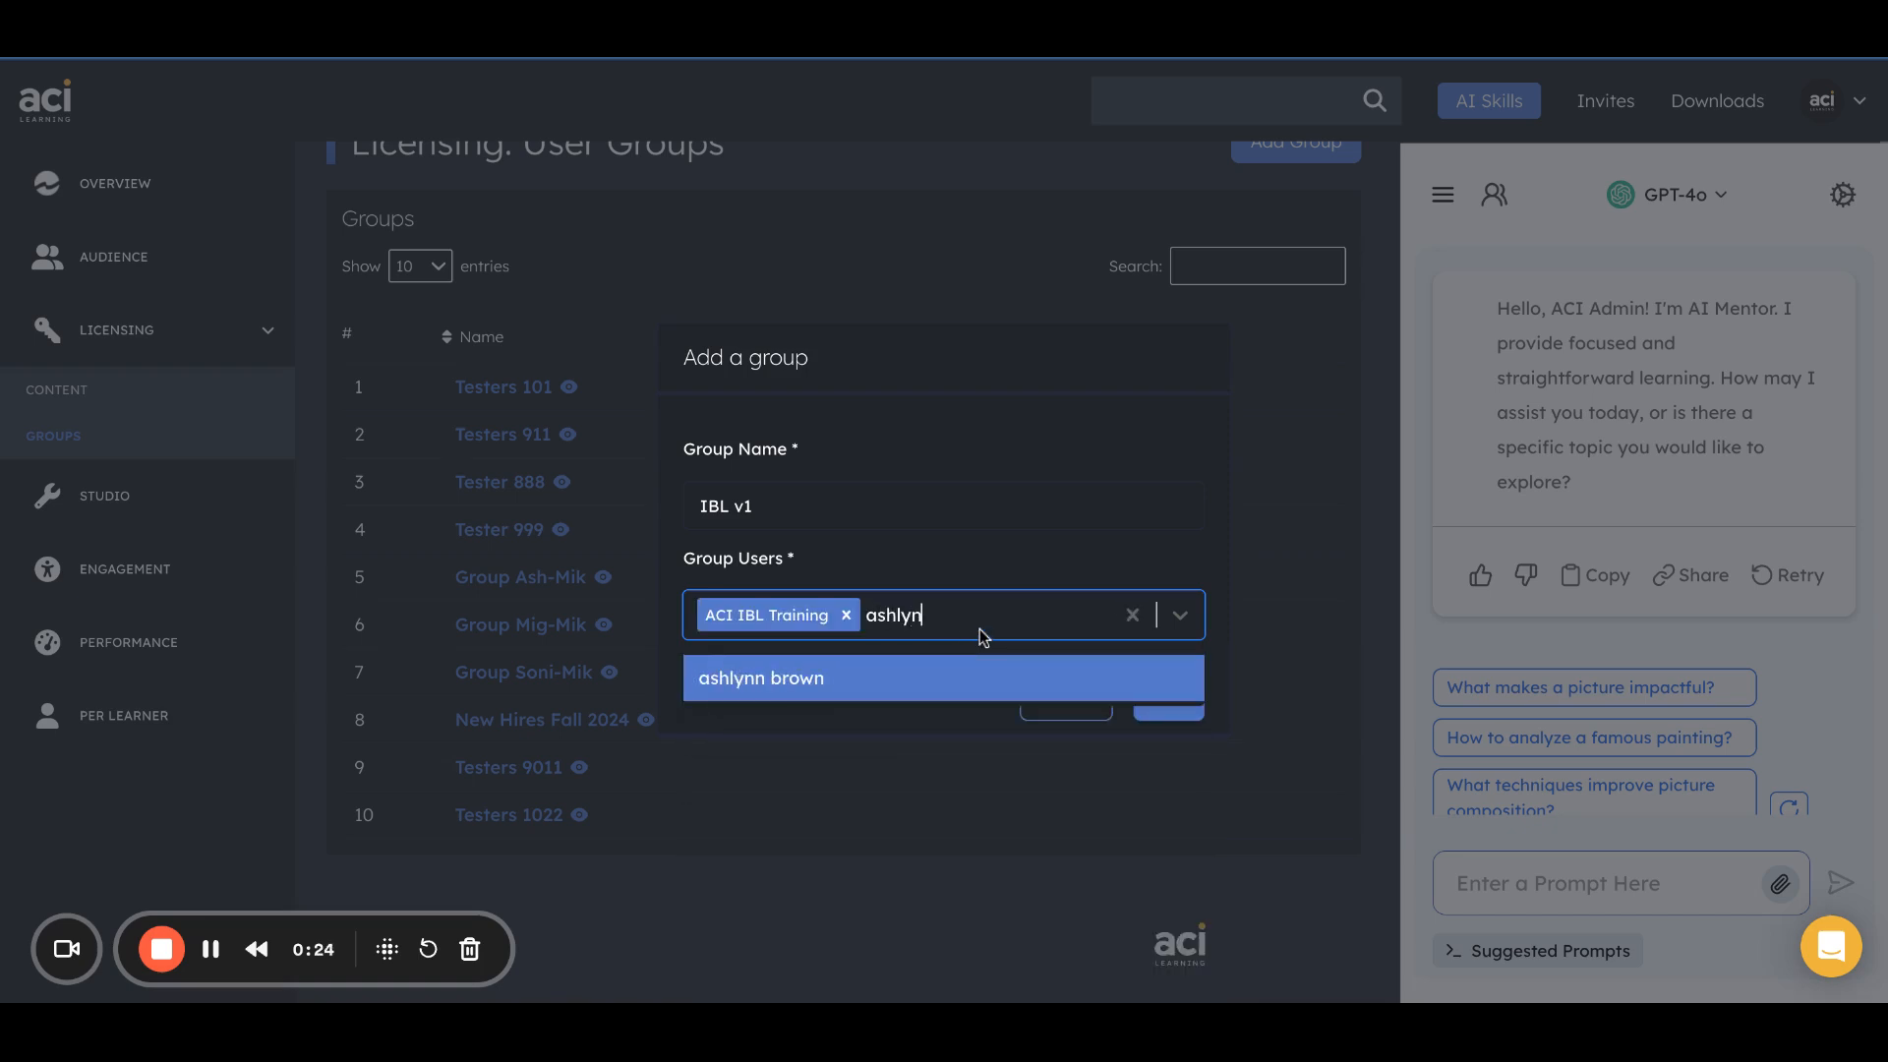
click(983, 677)
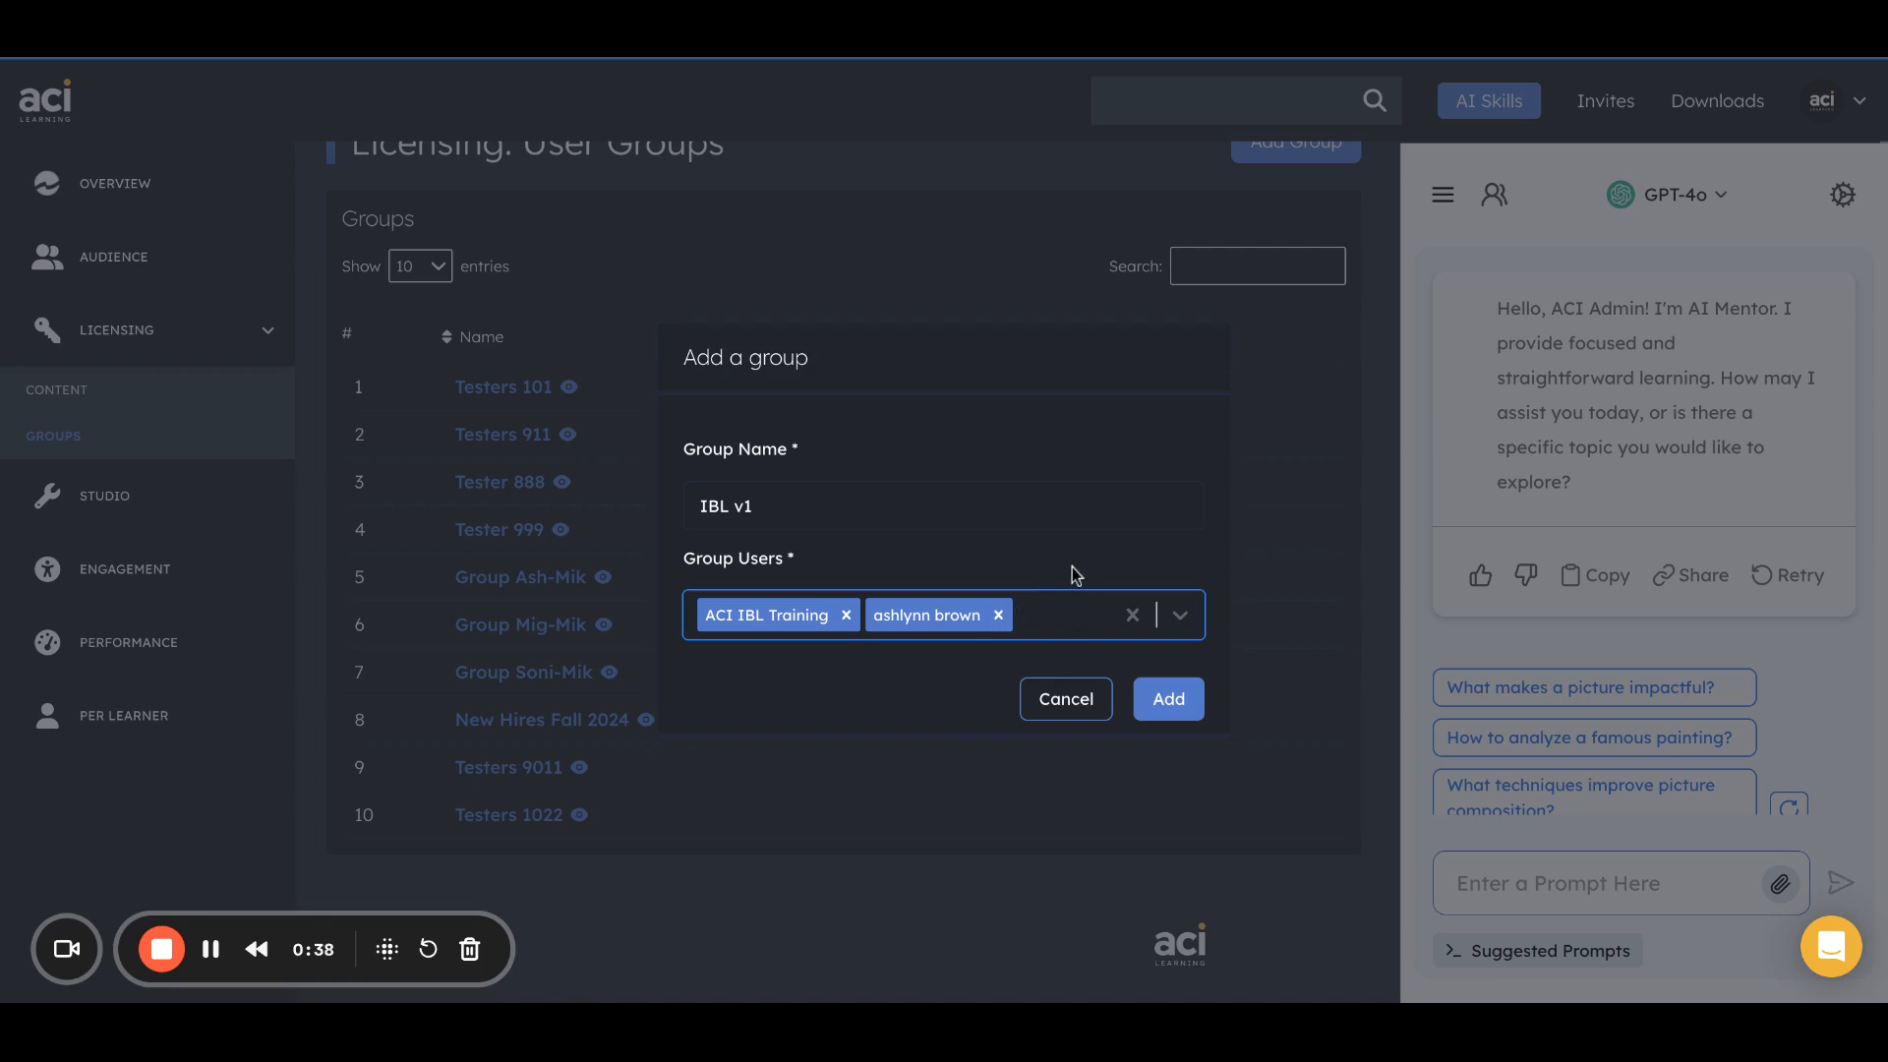
click(1165, 715)
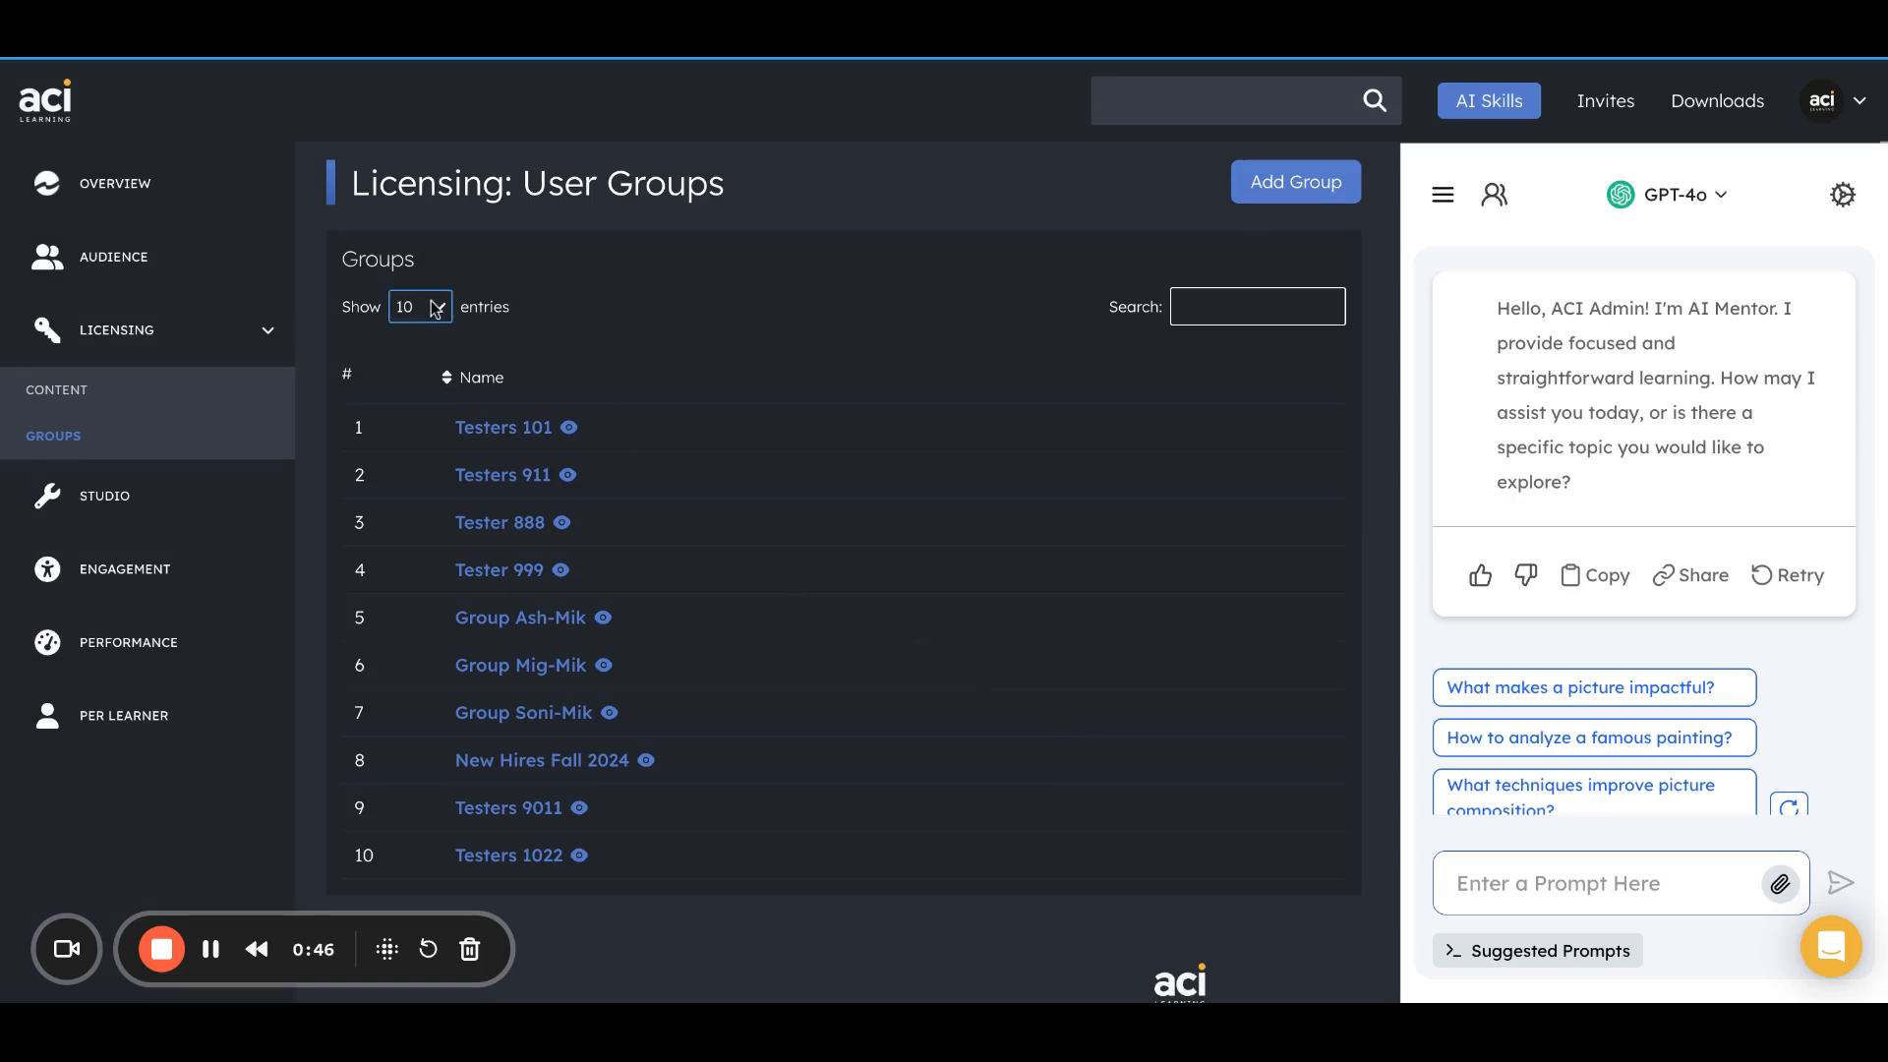
View the users in the IBL v1 group and its form for adding more users, and close it without selecting anyone.
scroll(539, 555, down, 3)
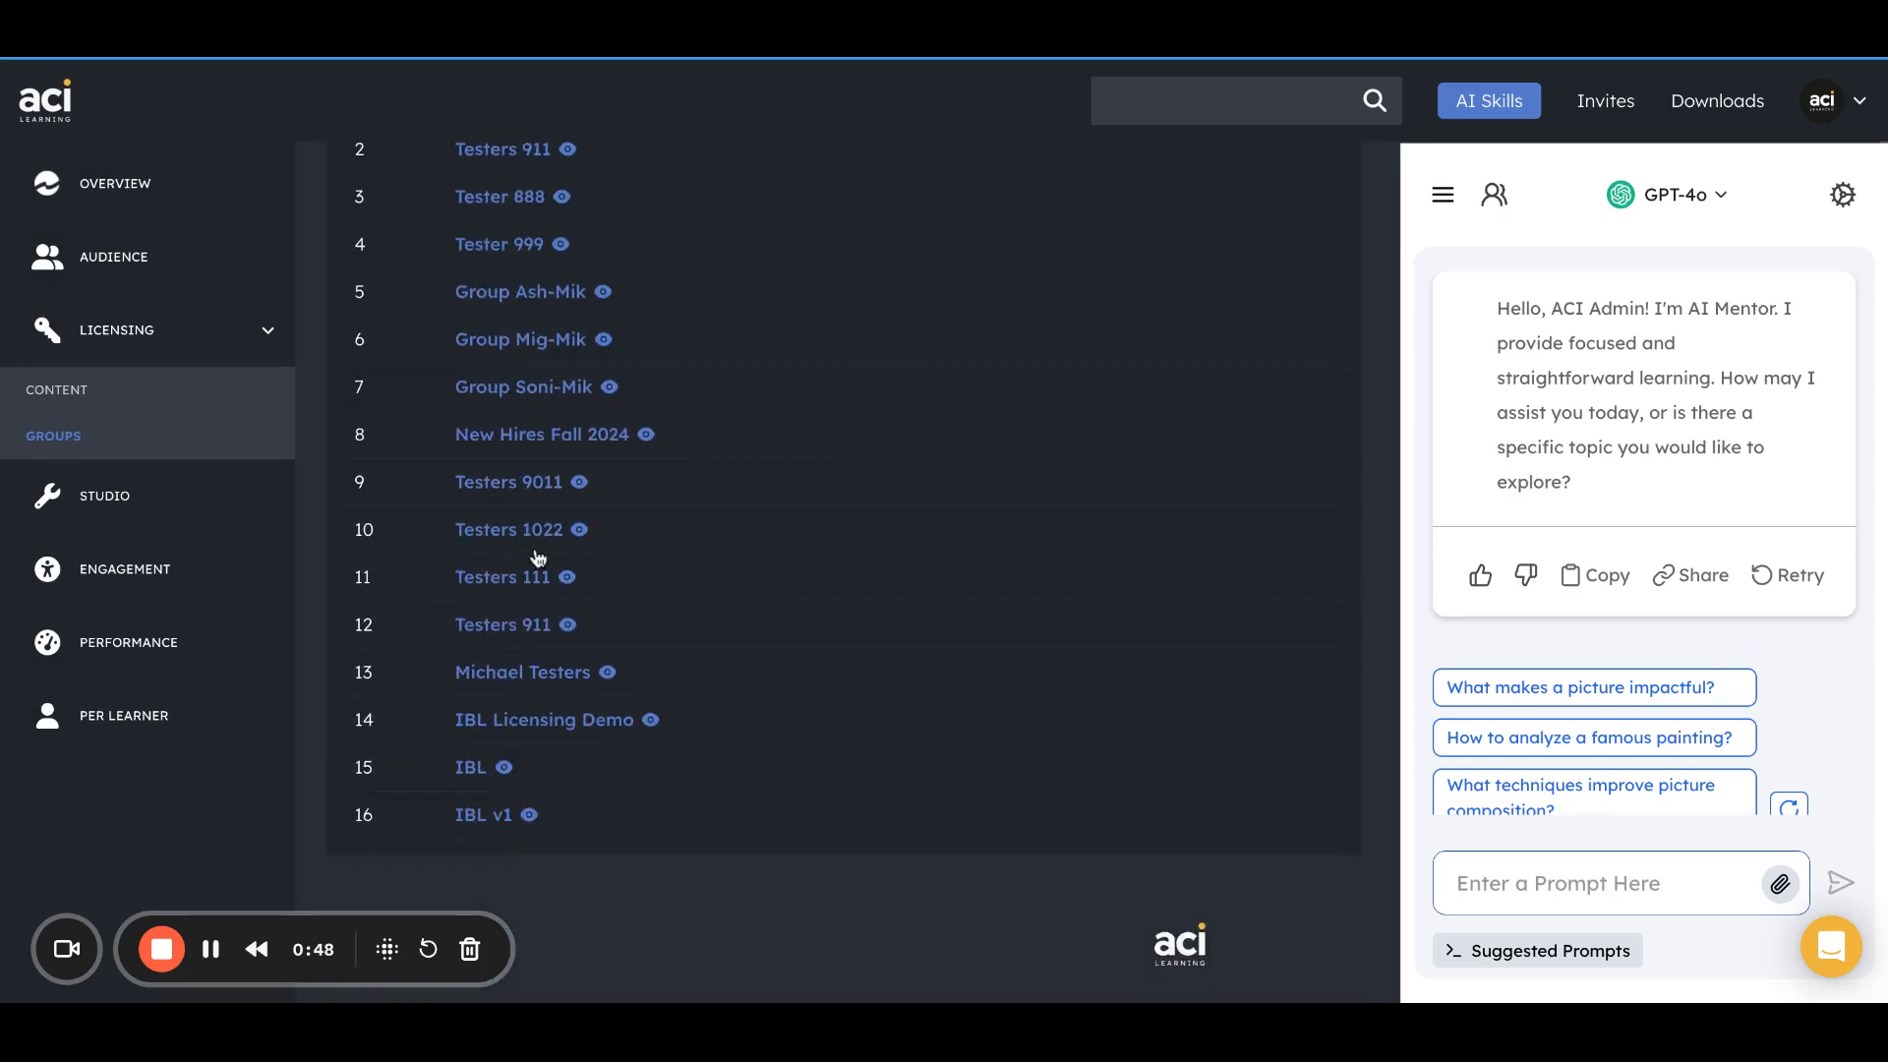
click(471, 820)
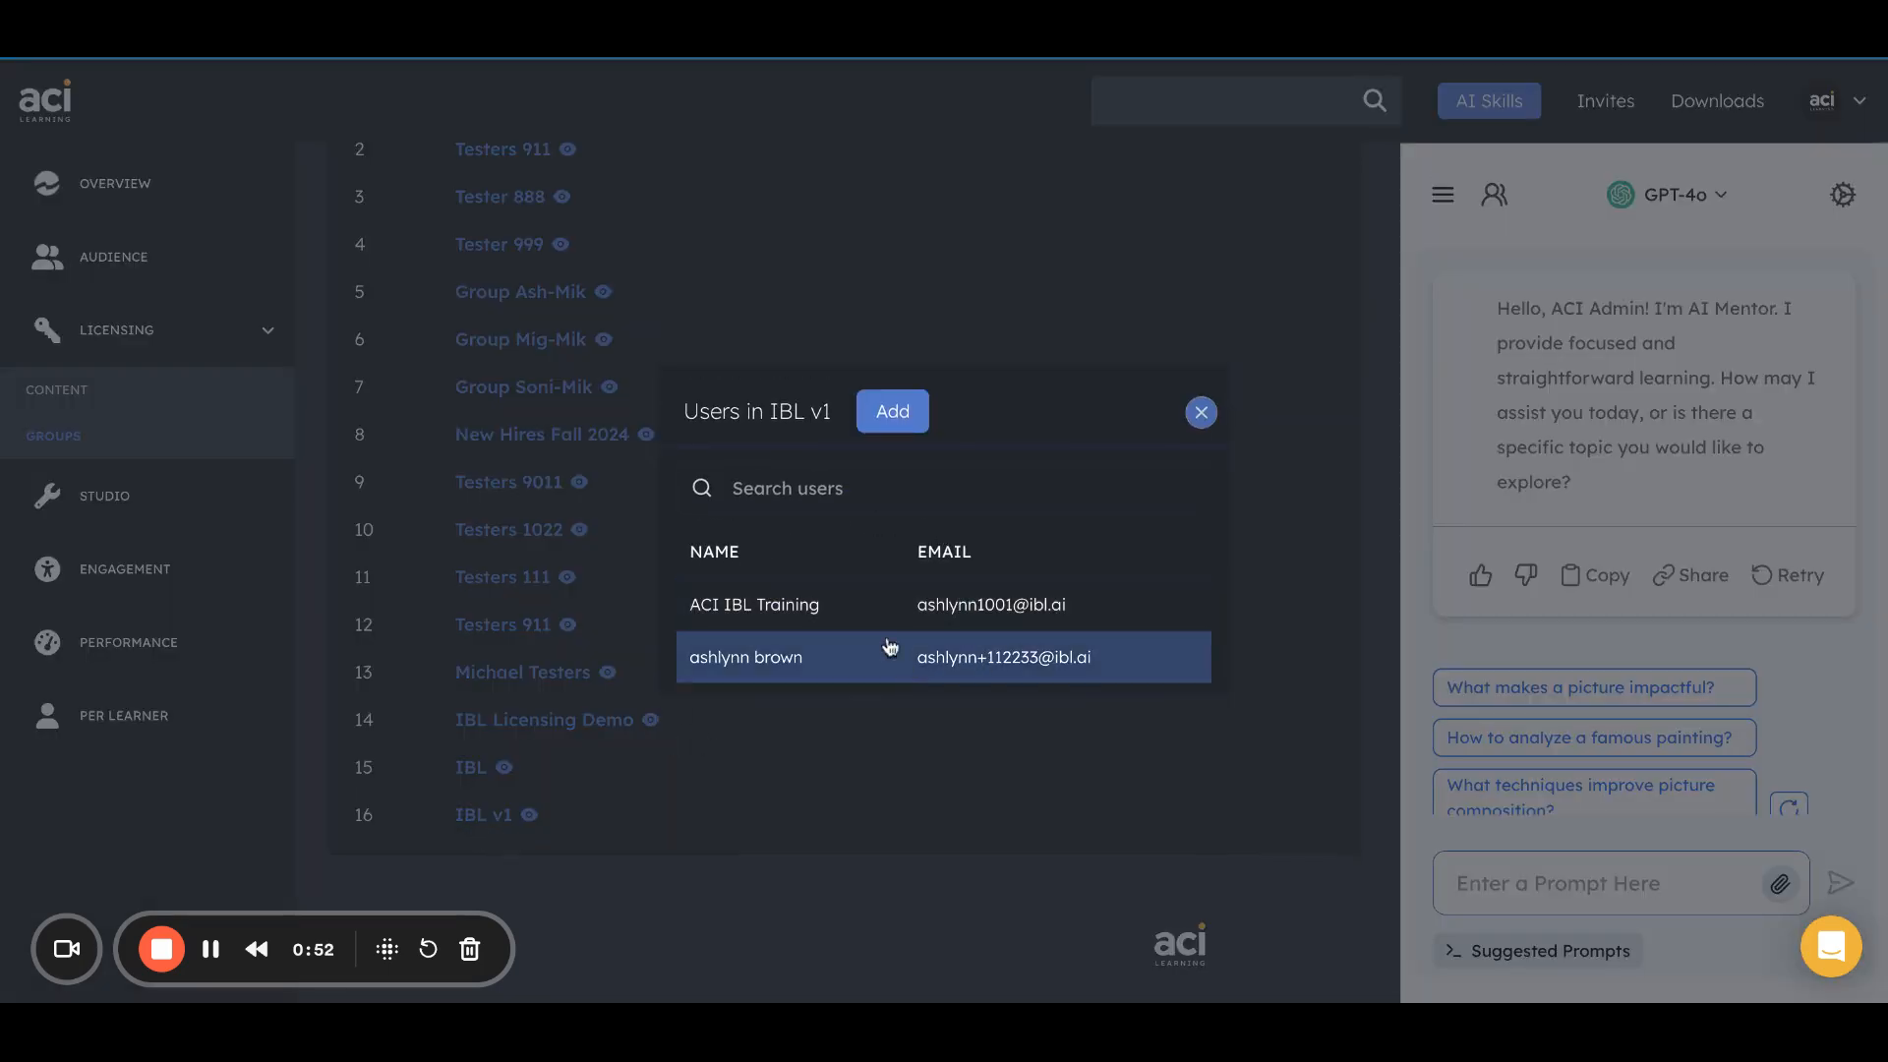
click(897, 417)
click(922, 616)
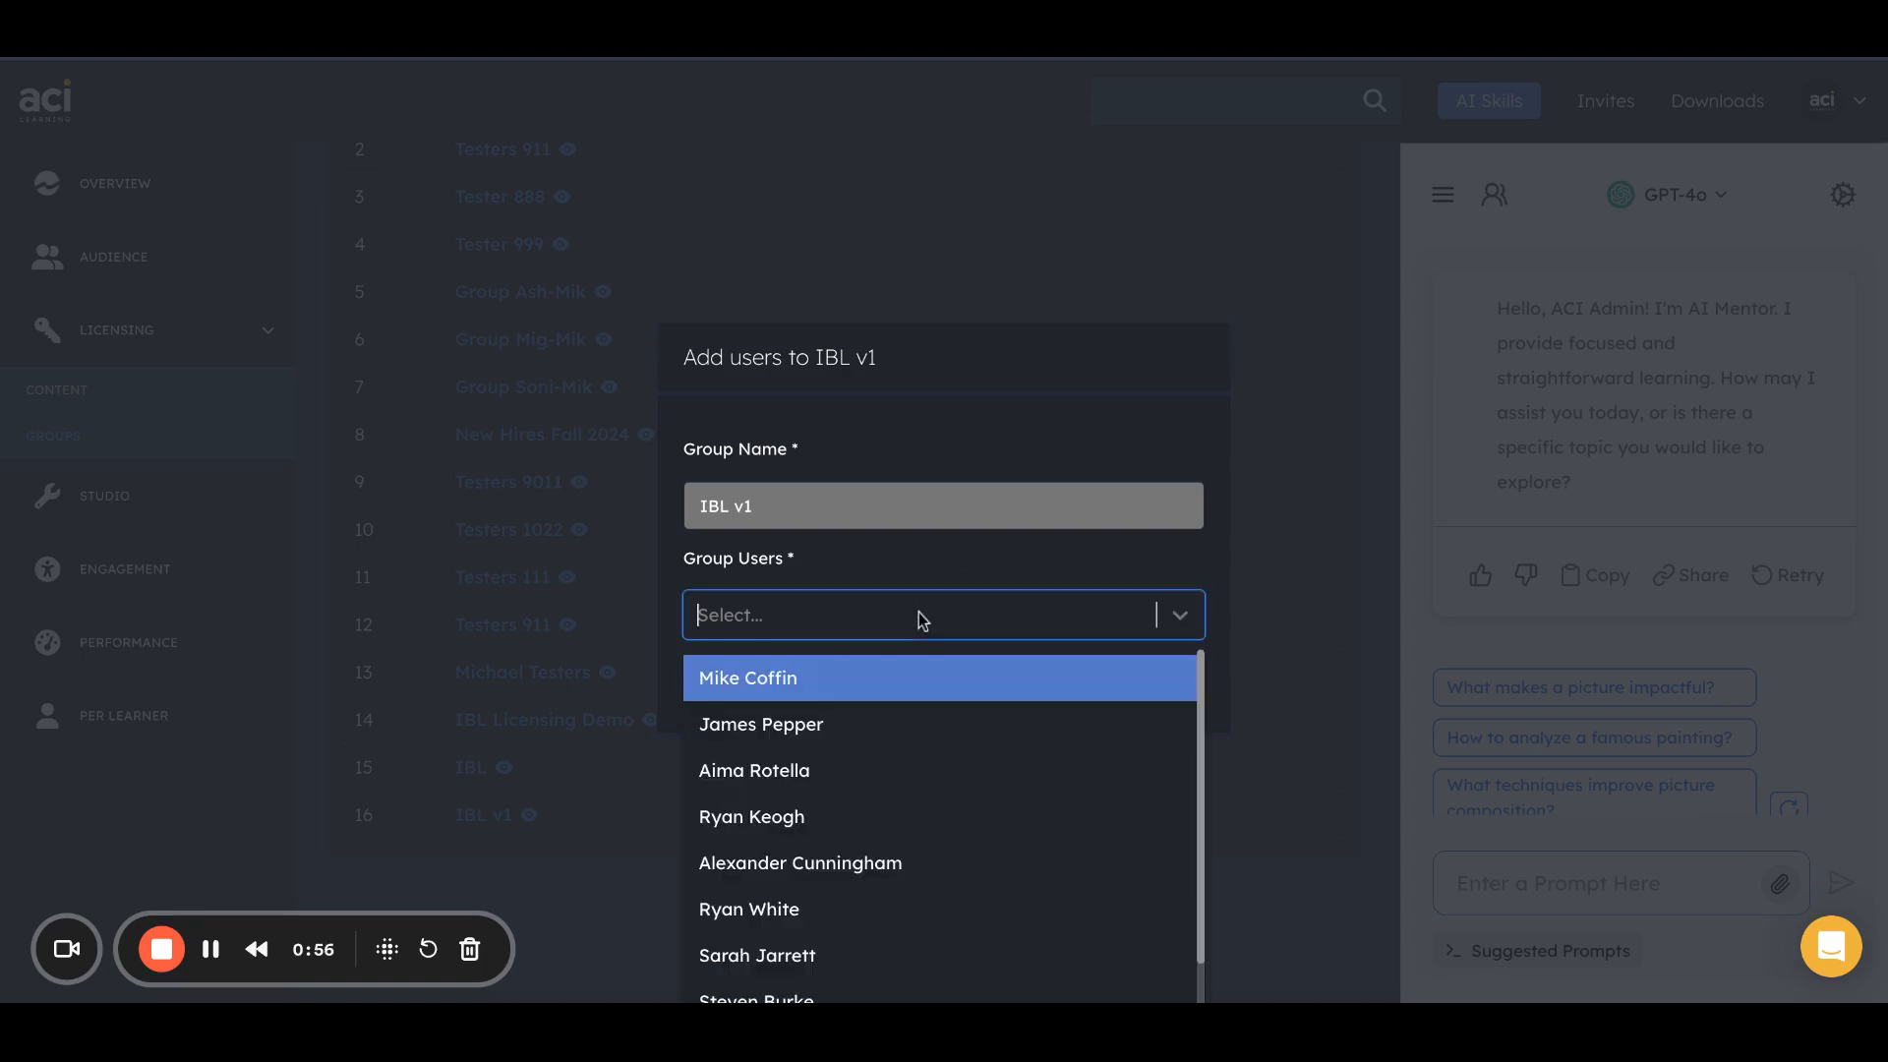
click(986, 445)
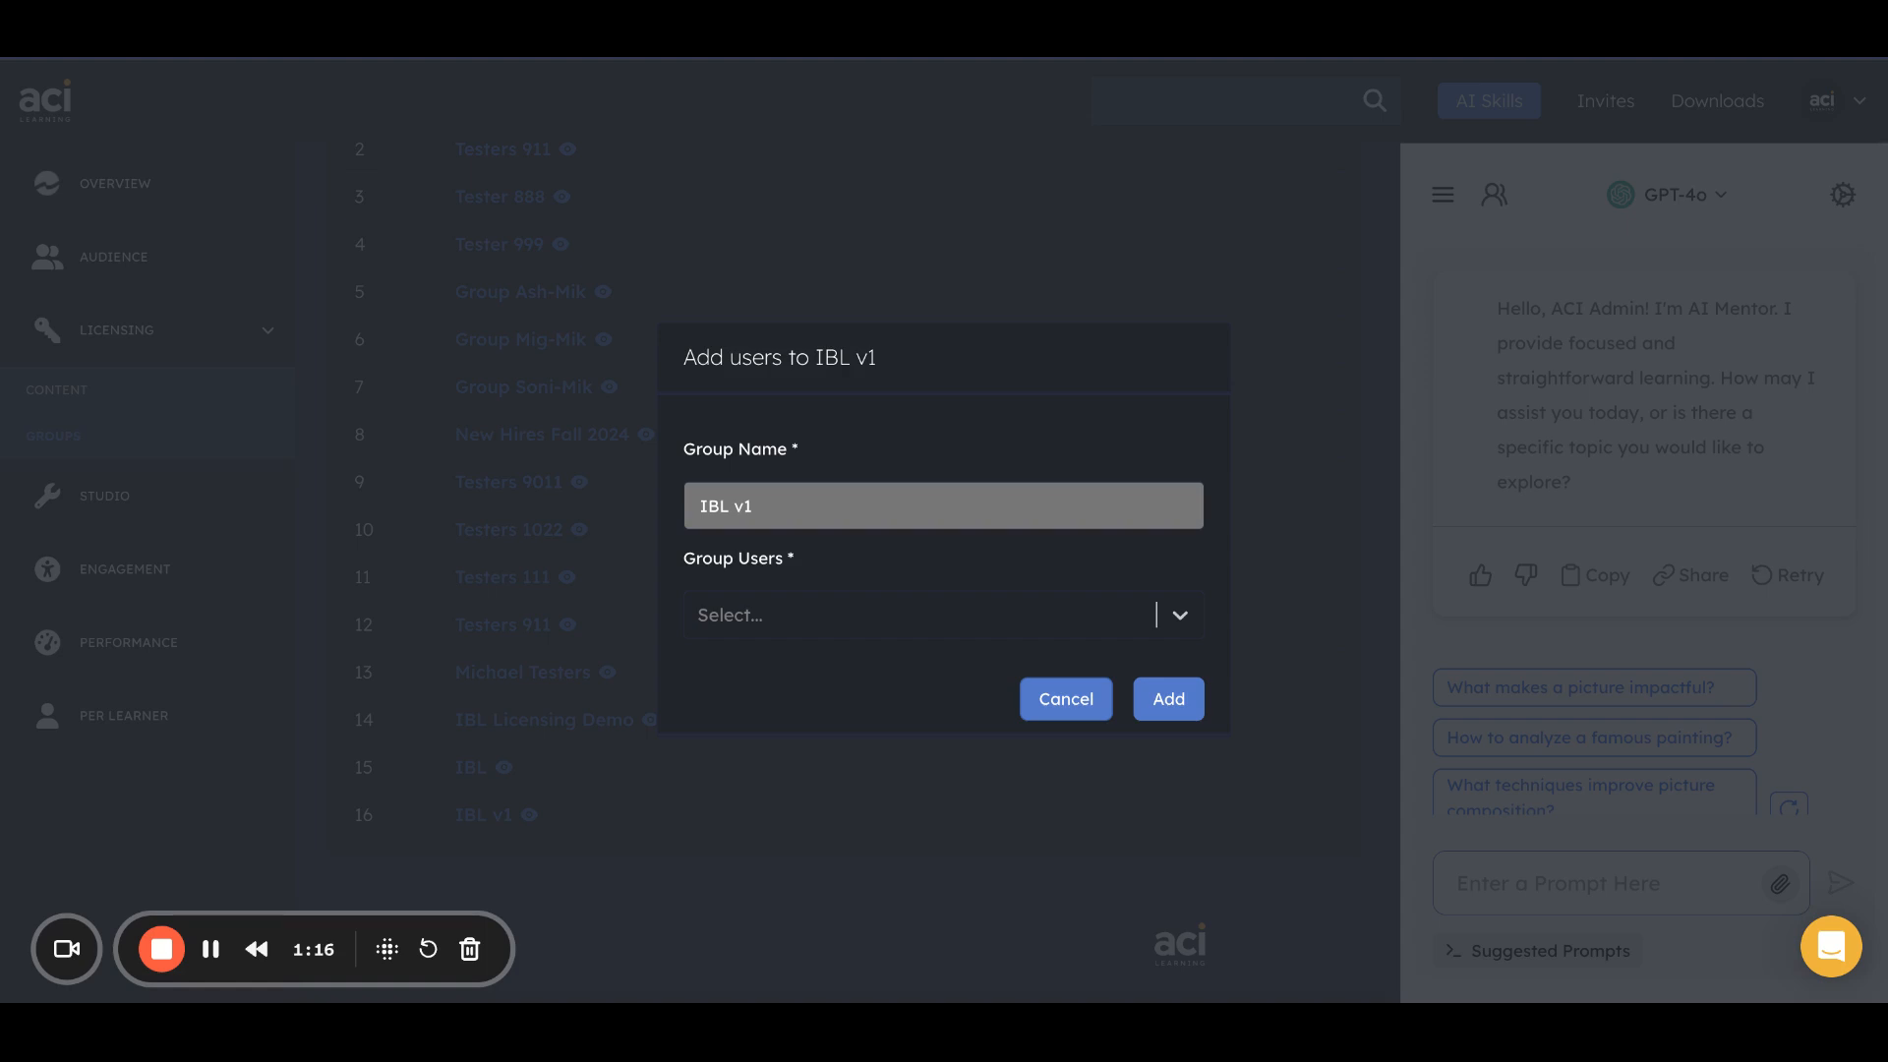
click(1168, 699)
click(1204, 417)
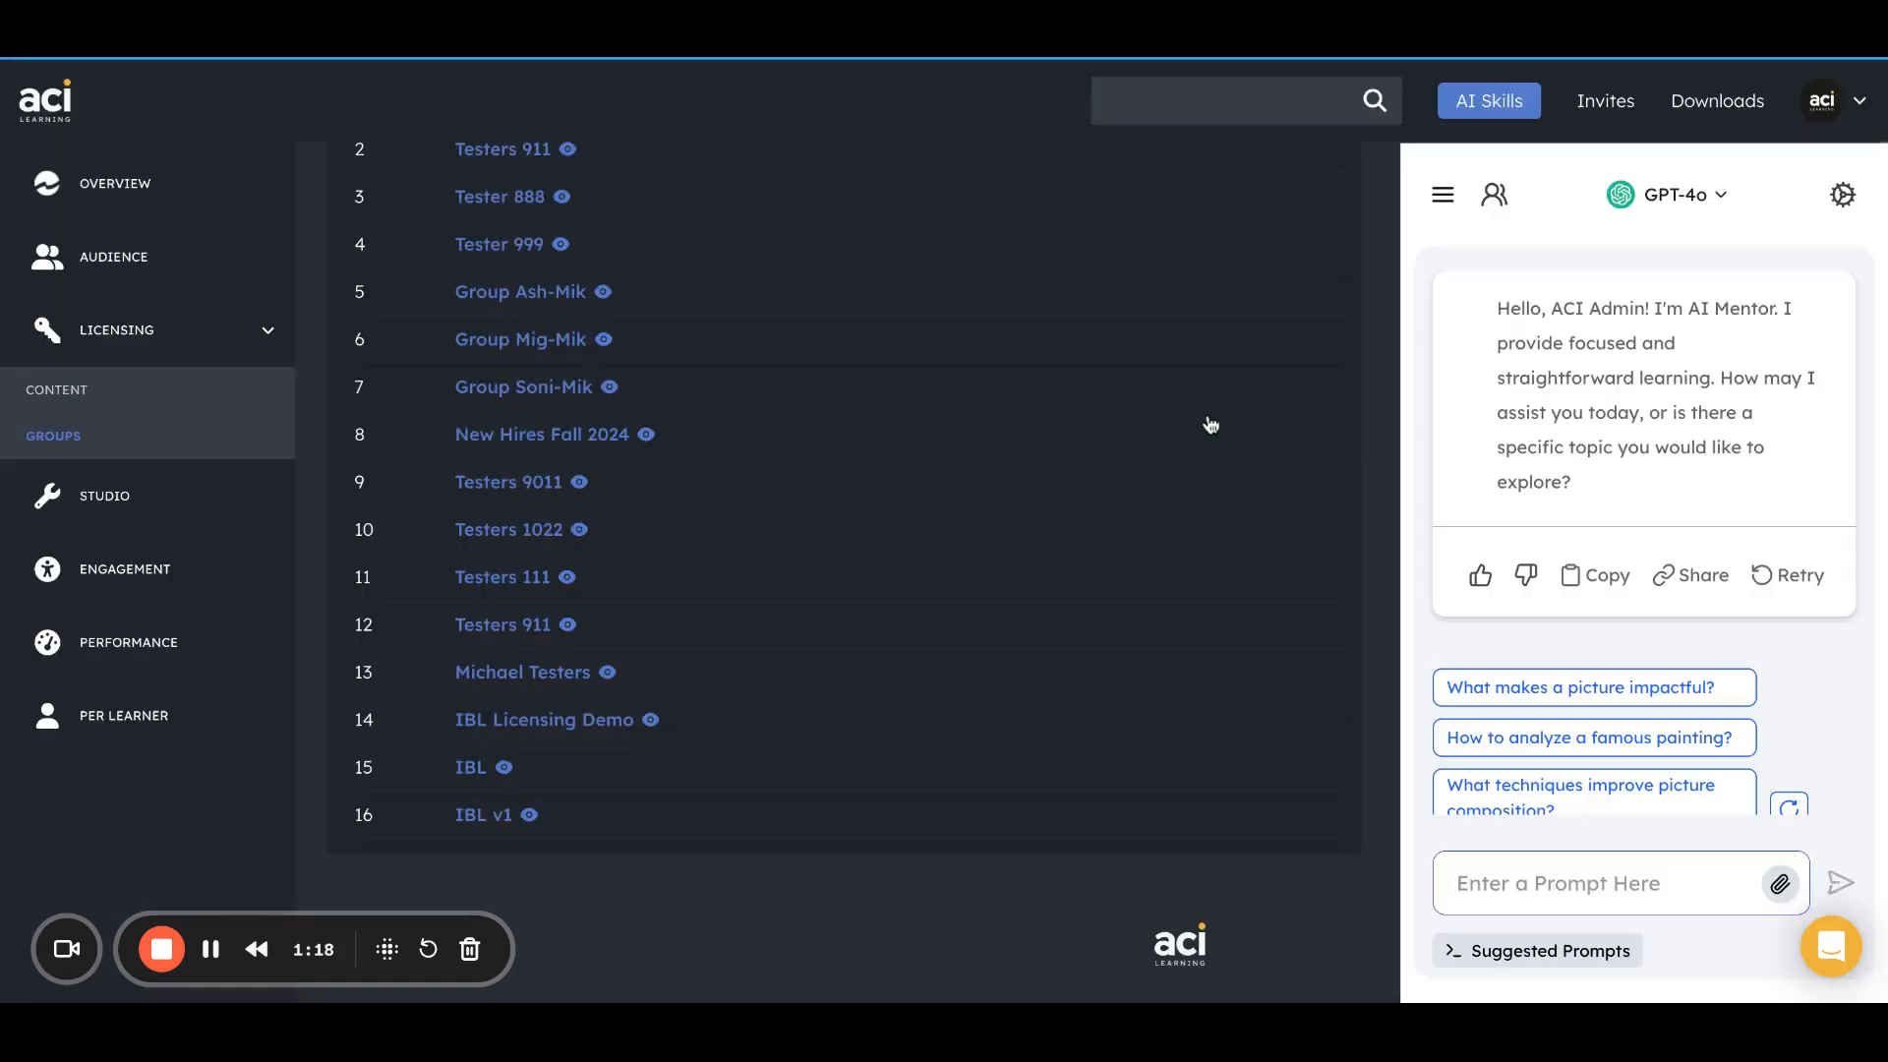
Open the User licenses page under content licensing and review the individual and group assignments of License I.
click(165, 399)
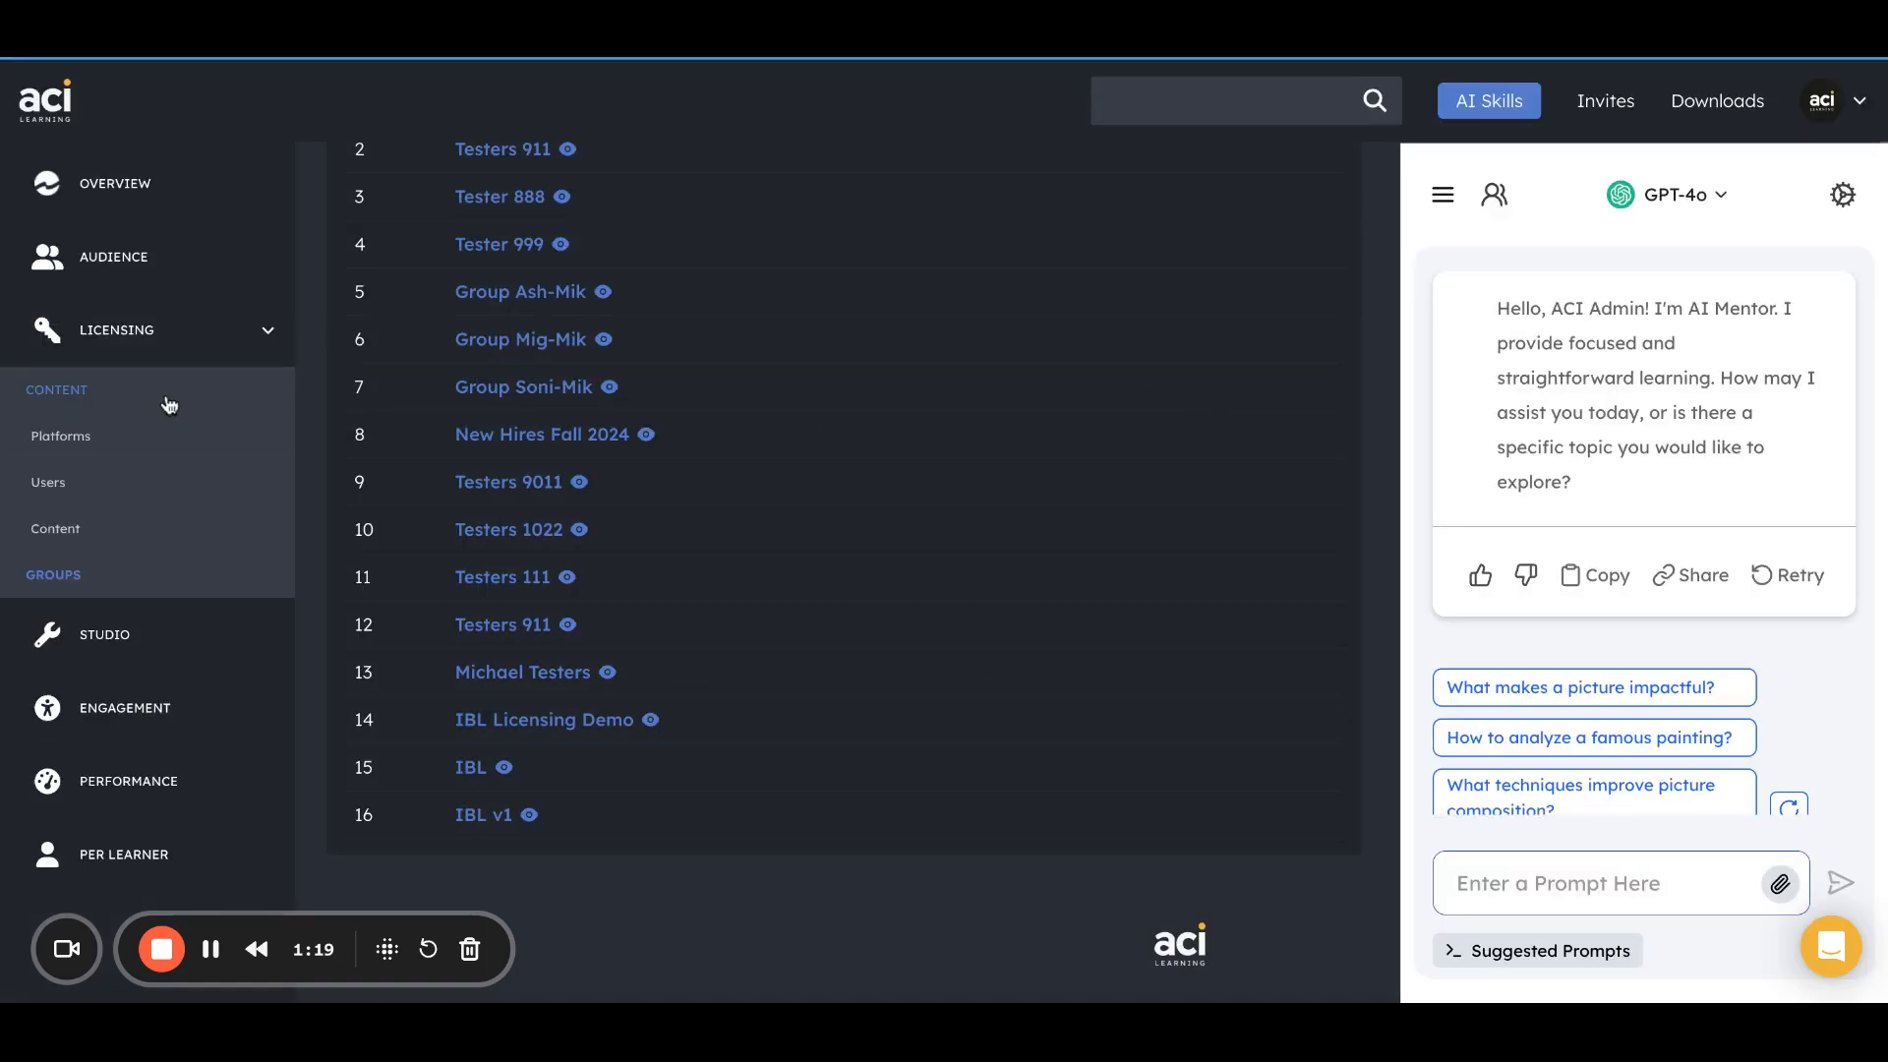
click(116, 490)
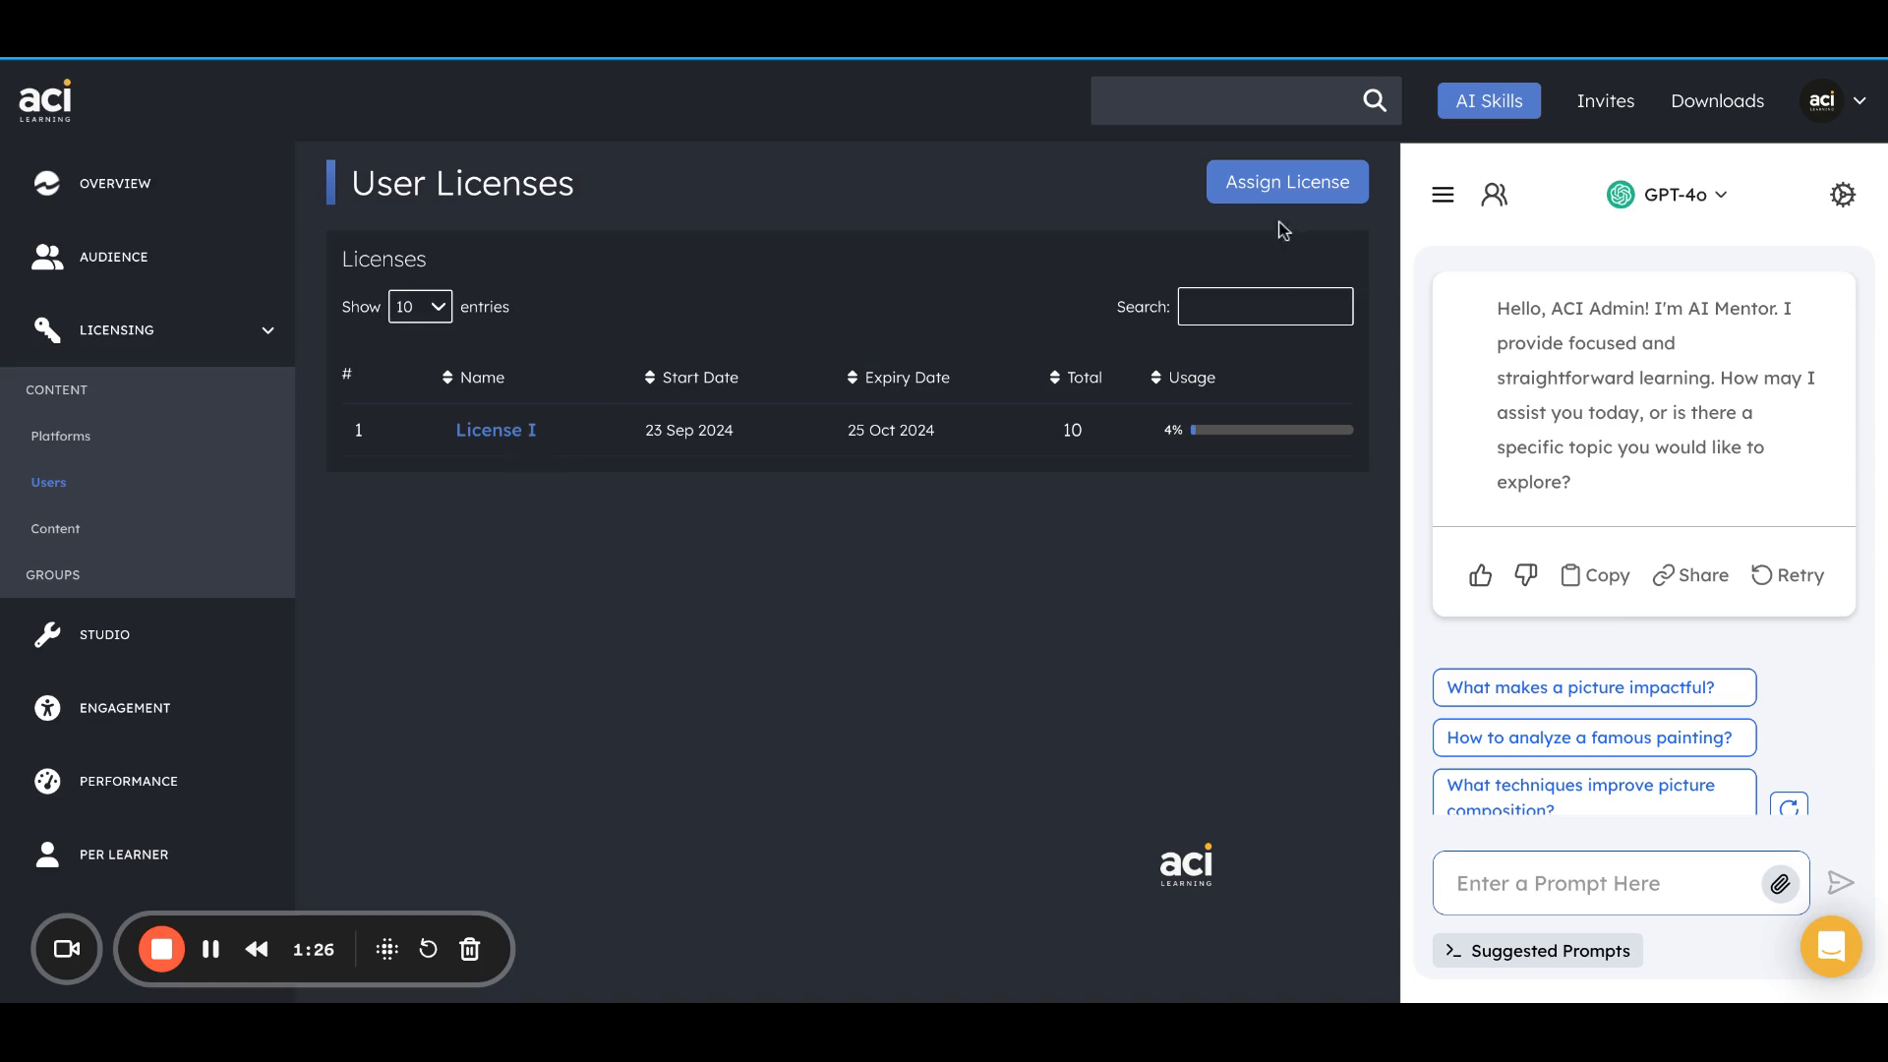
click(501, 434)
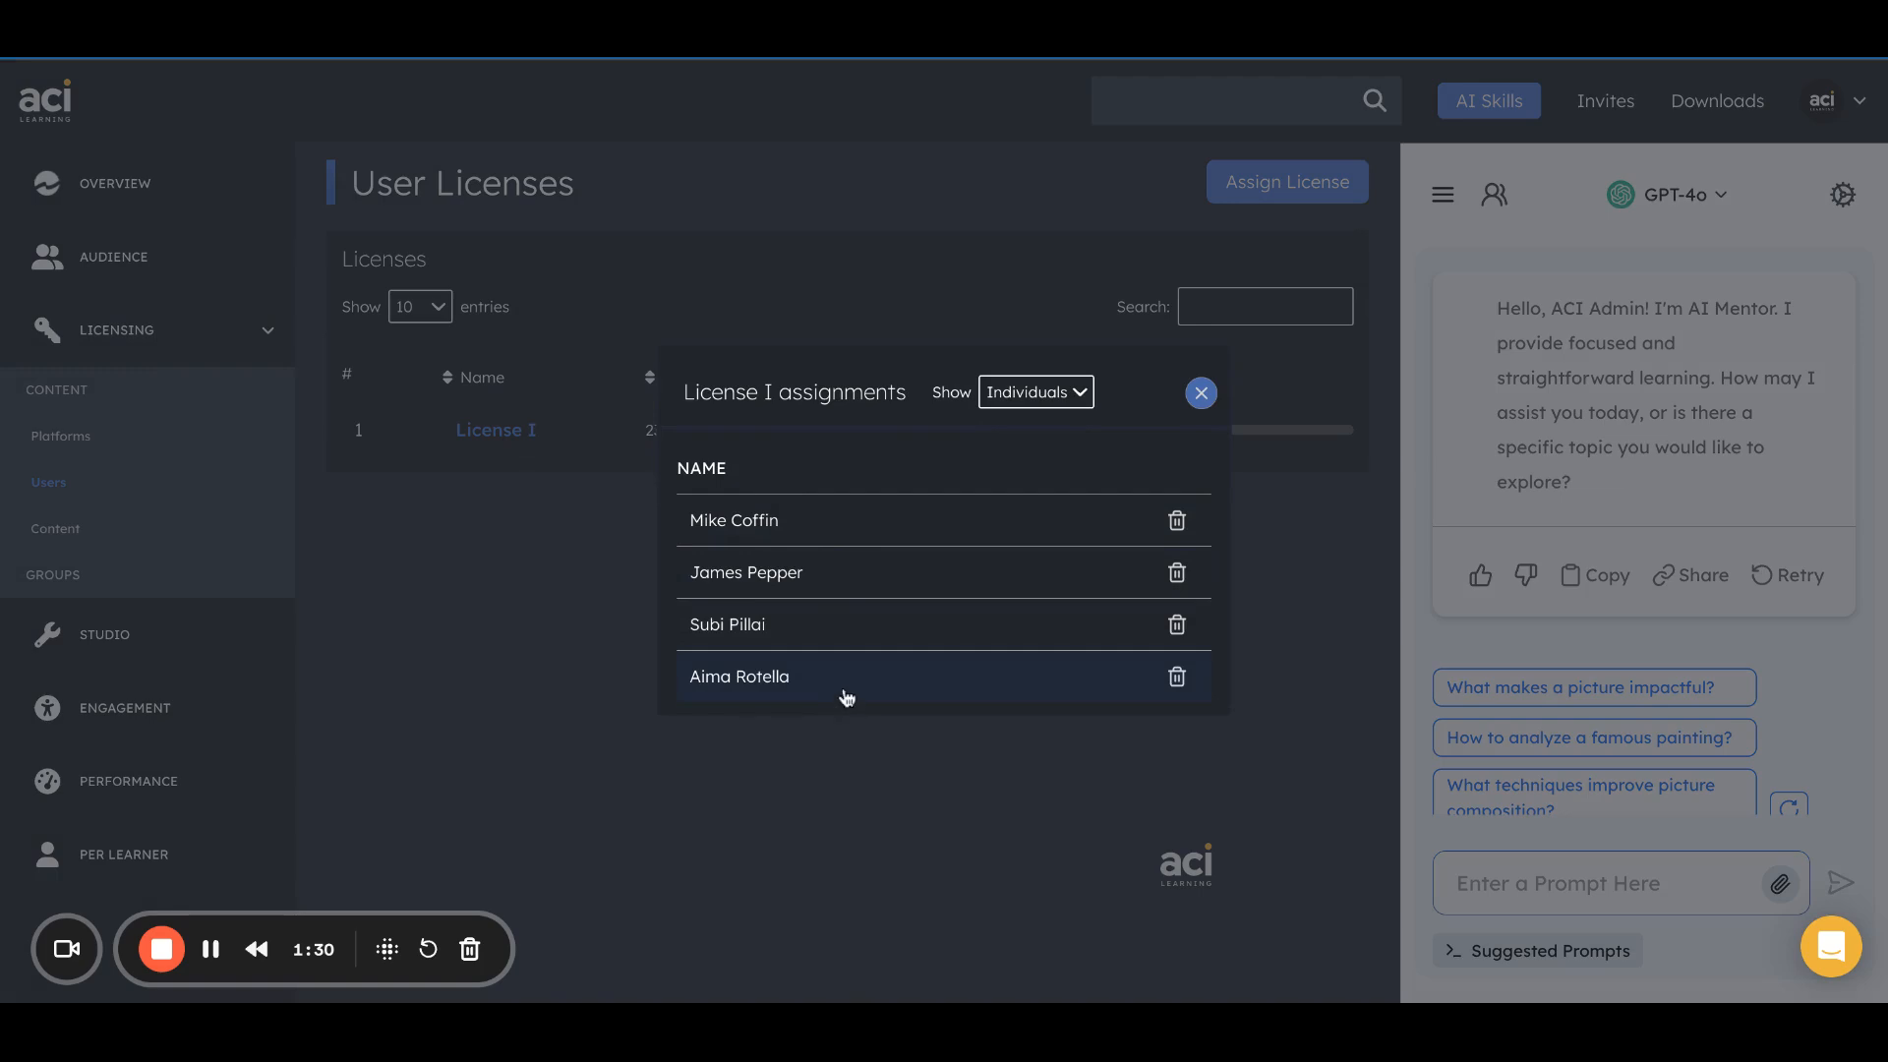
click(1069, 395)
click(1024, 394)
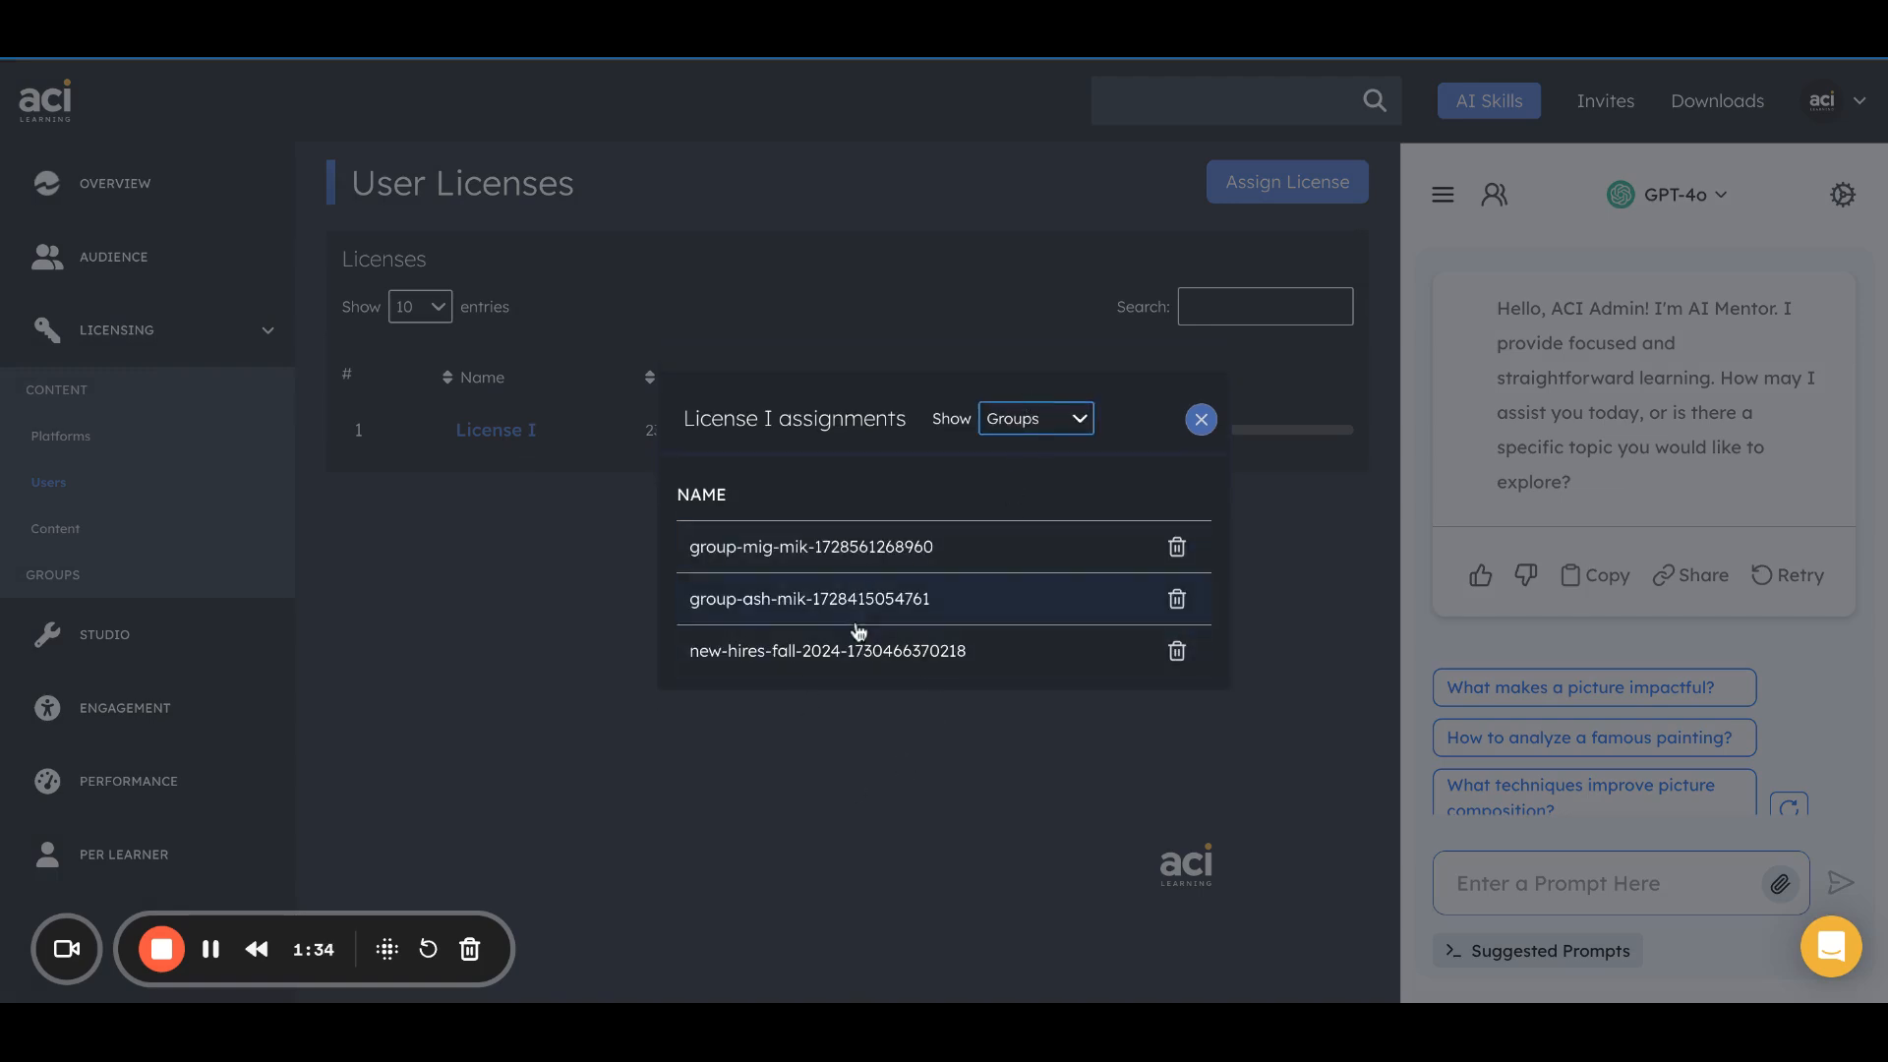
click(1201, 420)
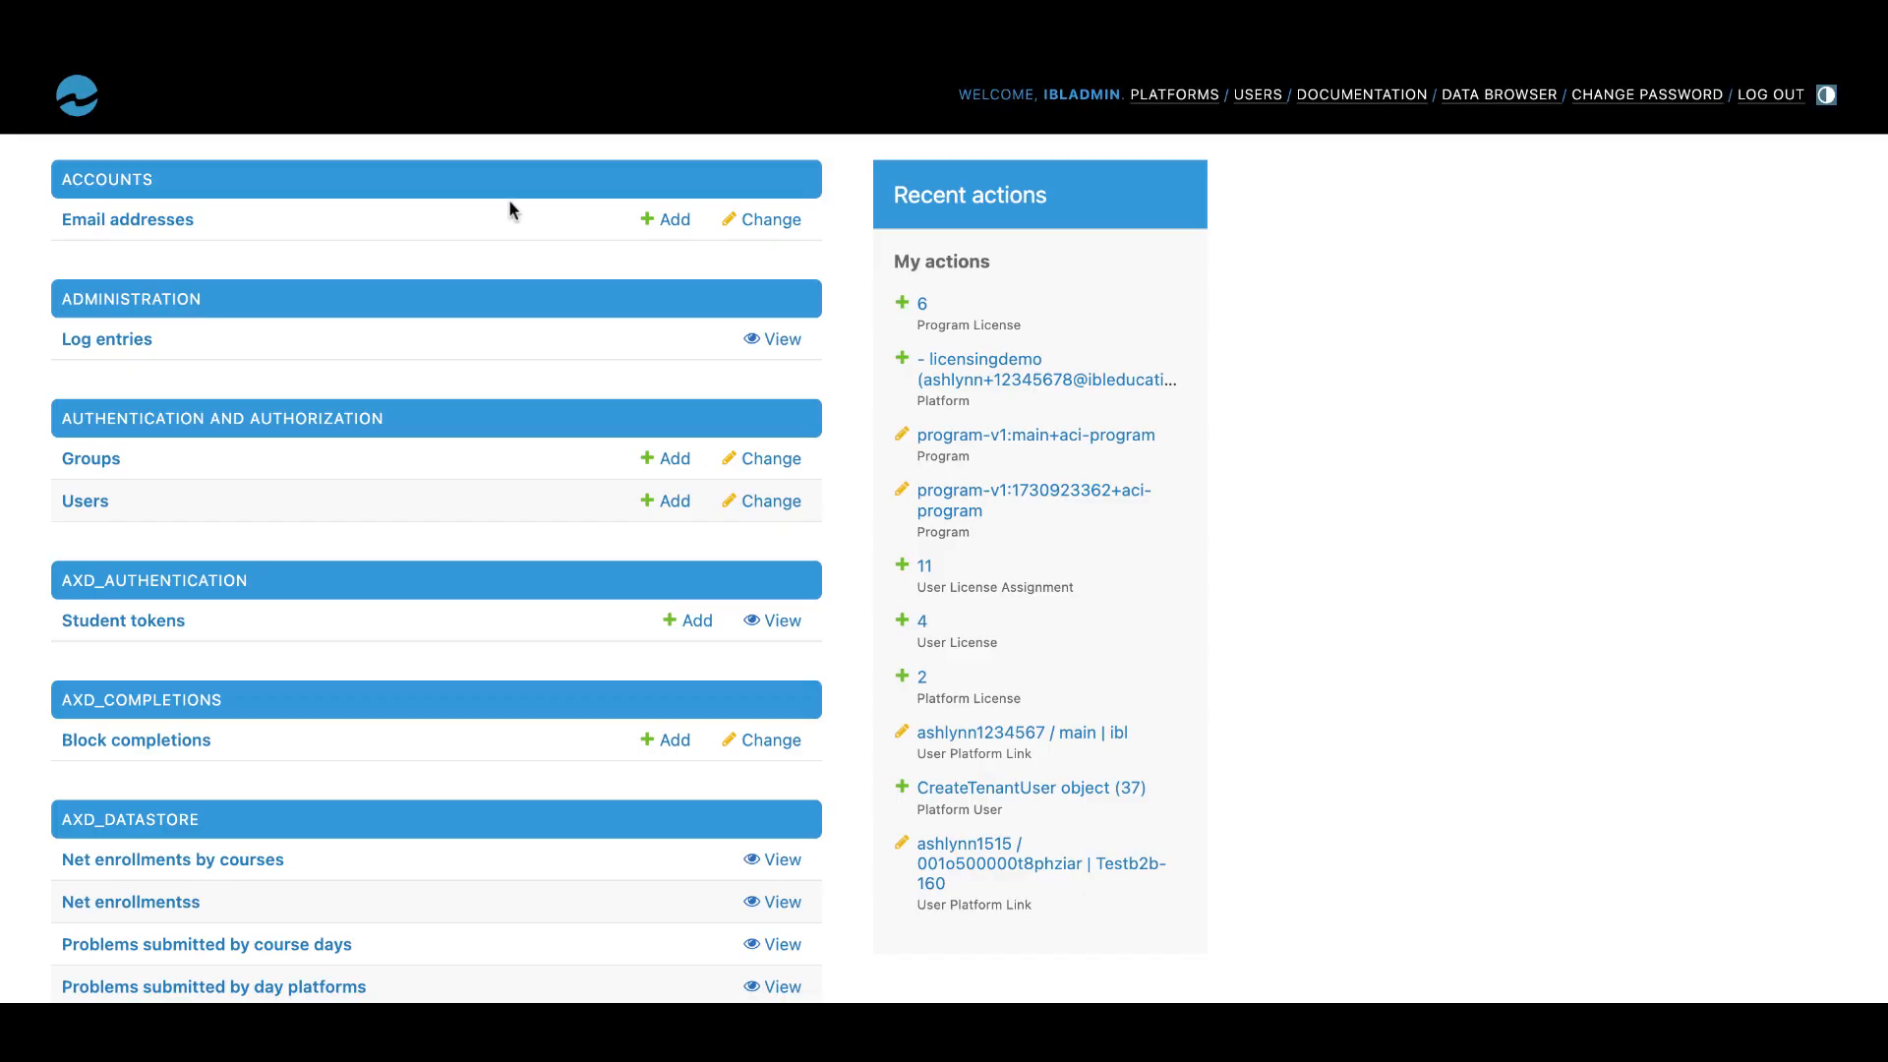
Switch to the IBL admin site and open the User Licenses list of the Catalog Invitation App.
scroll(434, 553, down, 3)
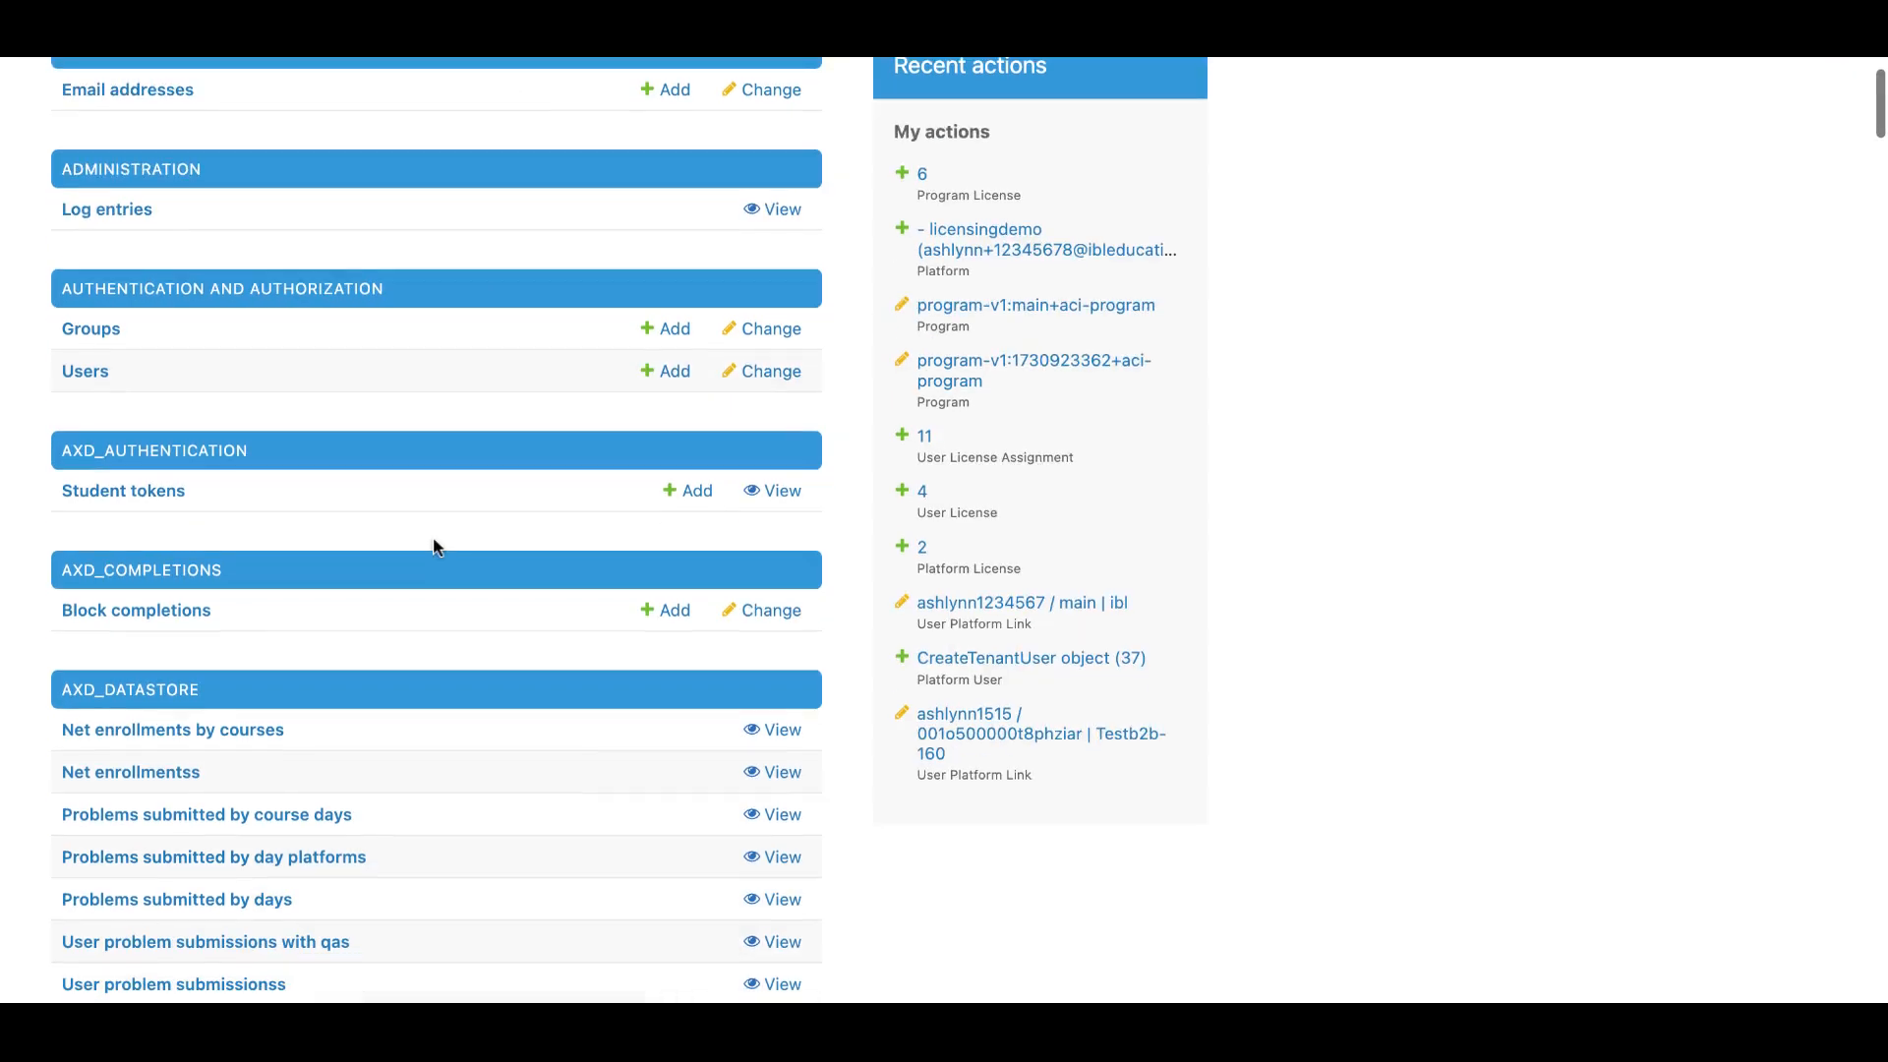
text(grou)
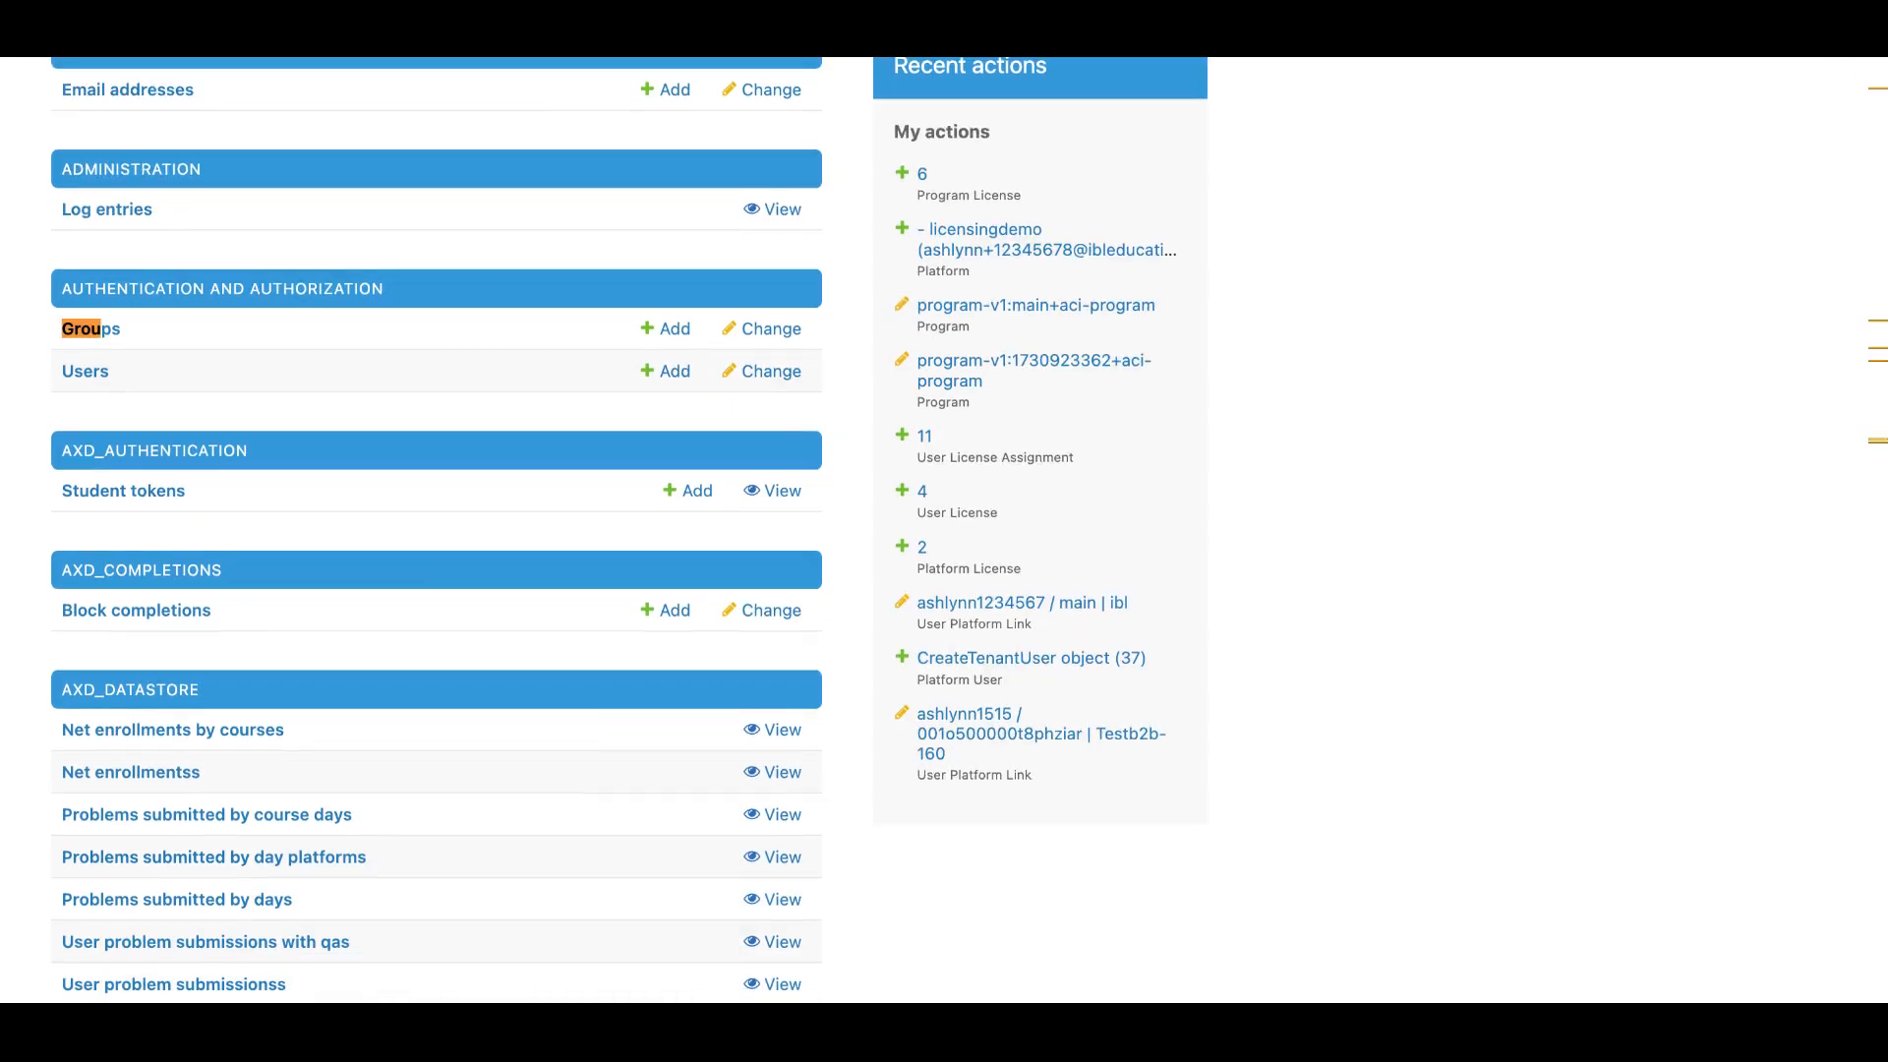
key(Escape)
key(ctrl+f)
text(user li)
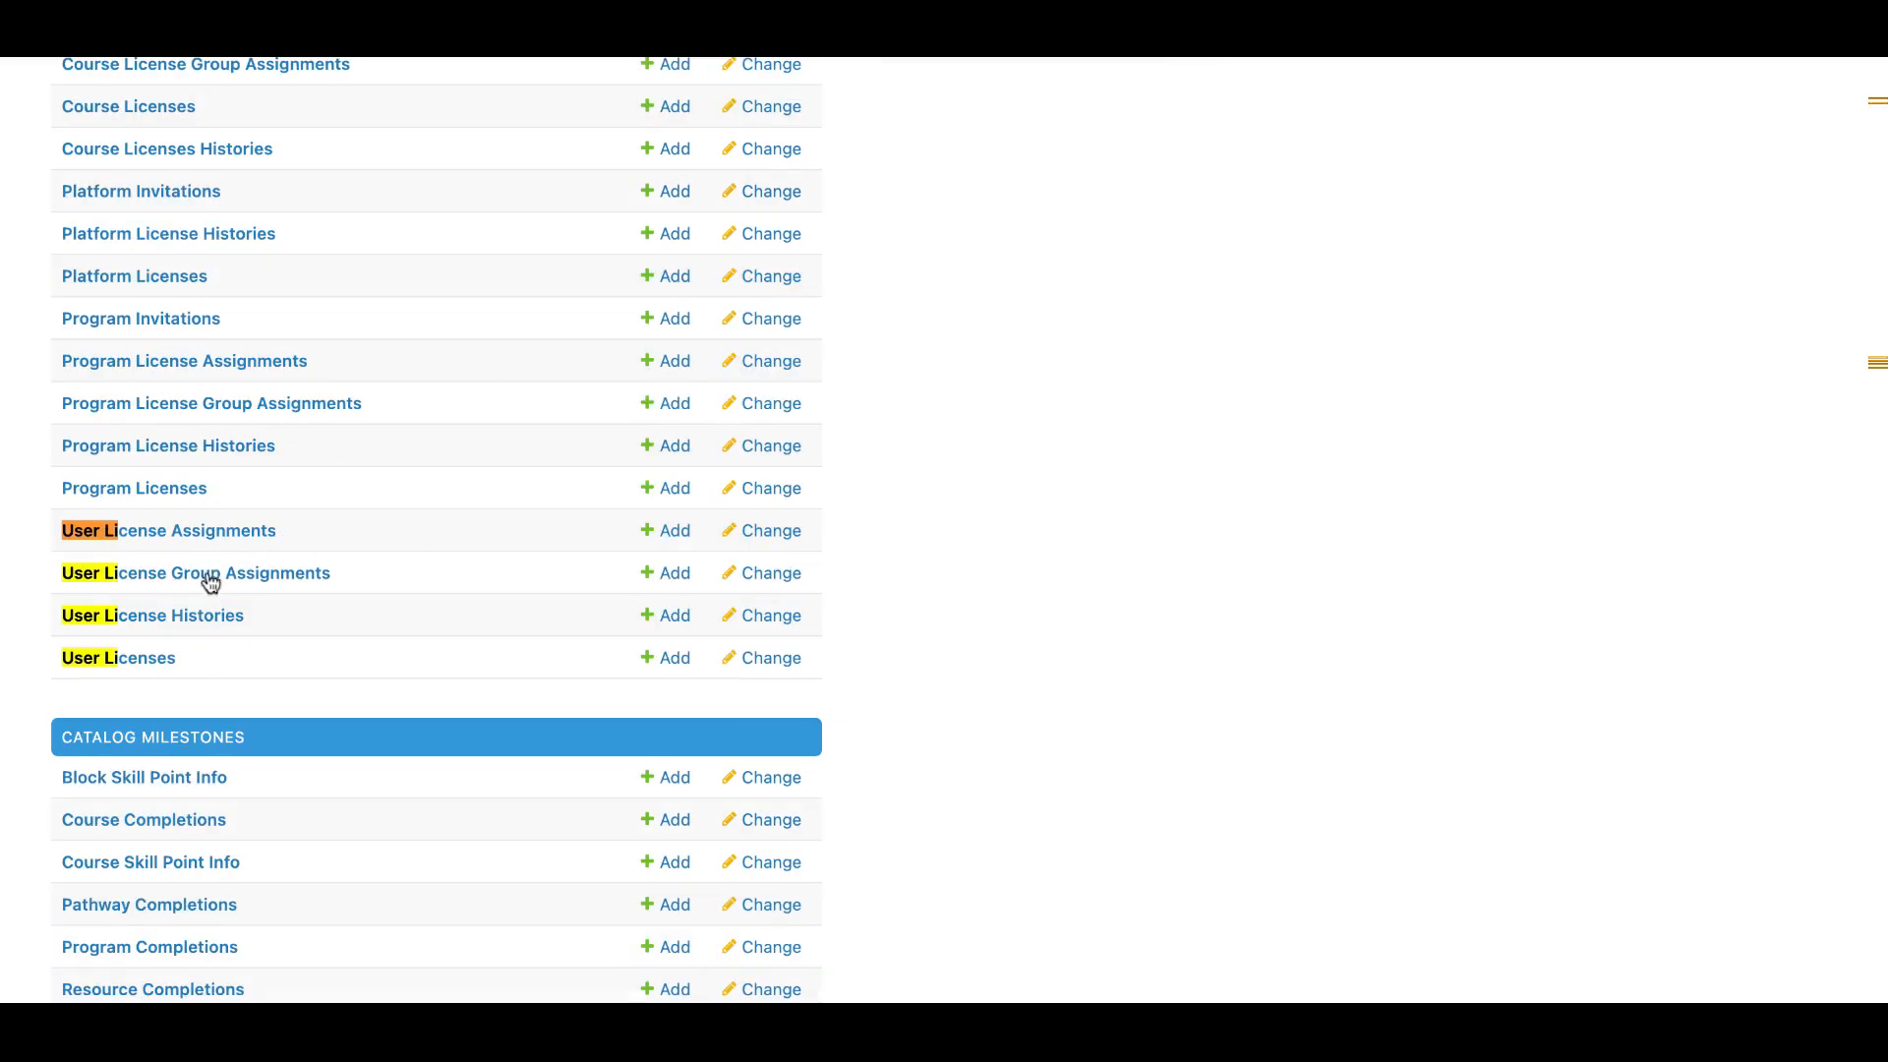
click(157, 660)
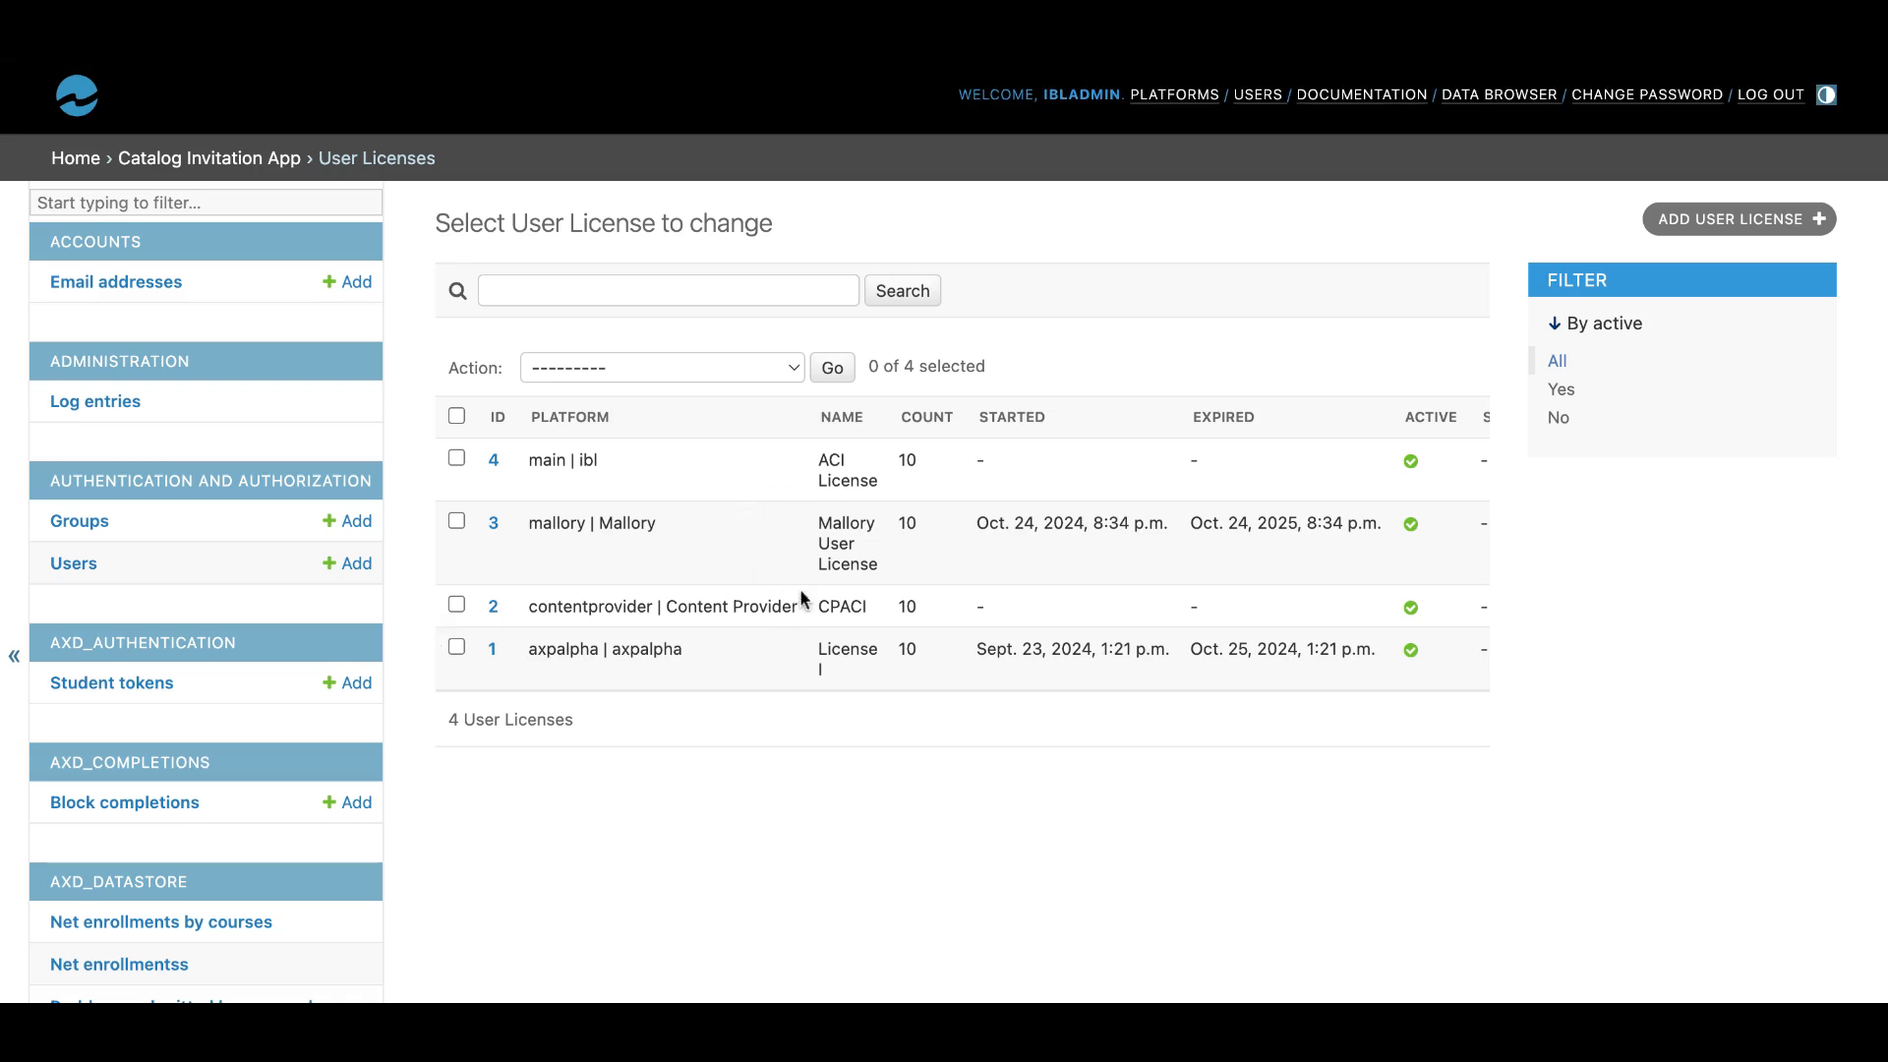
Start a new user license named IBL Licensing Demo with a count of 20 seats.
click(1780, 225)
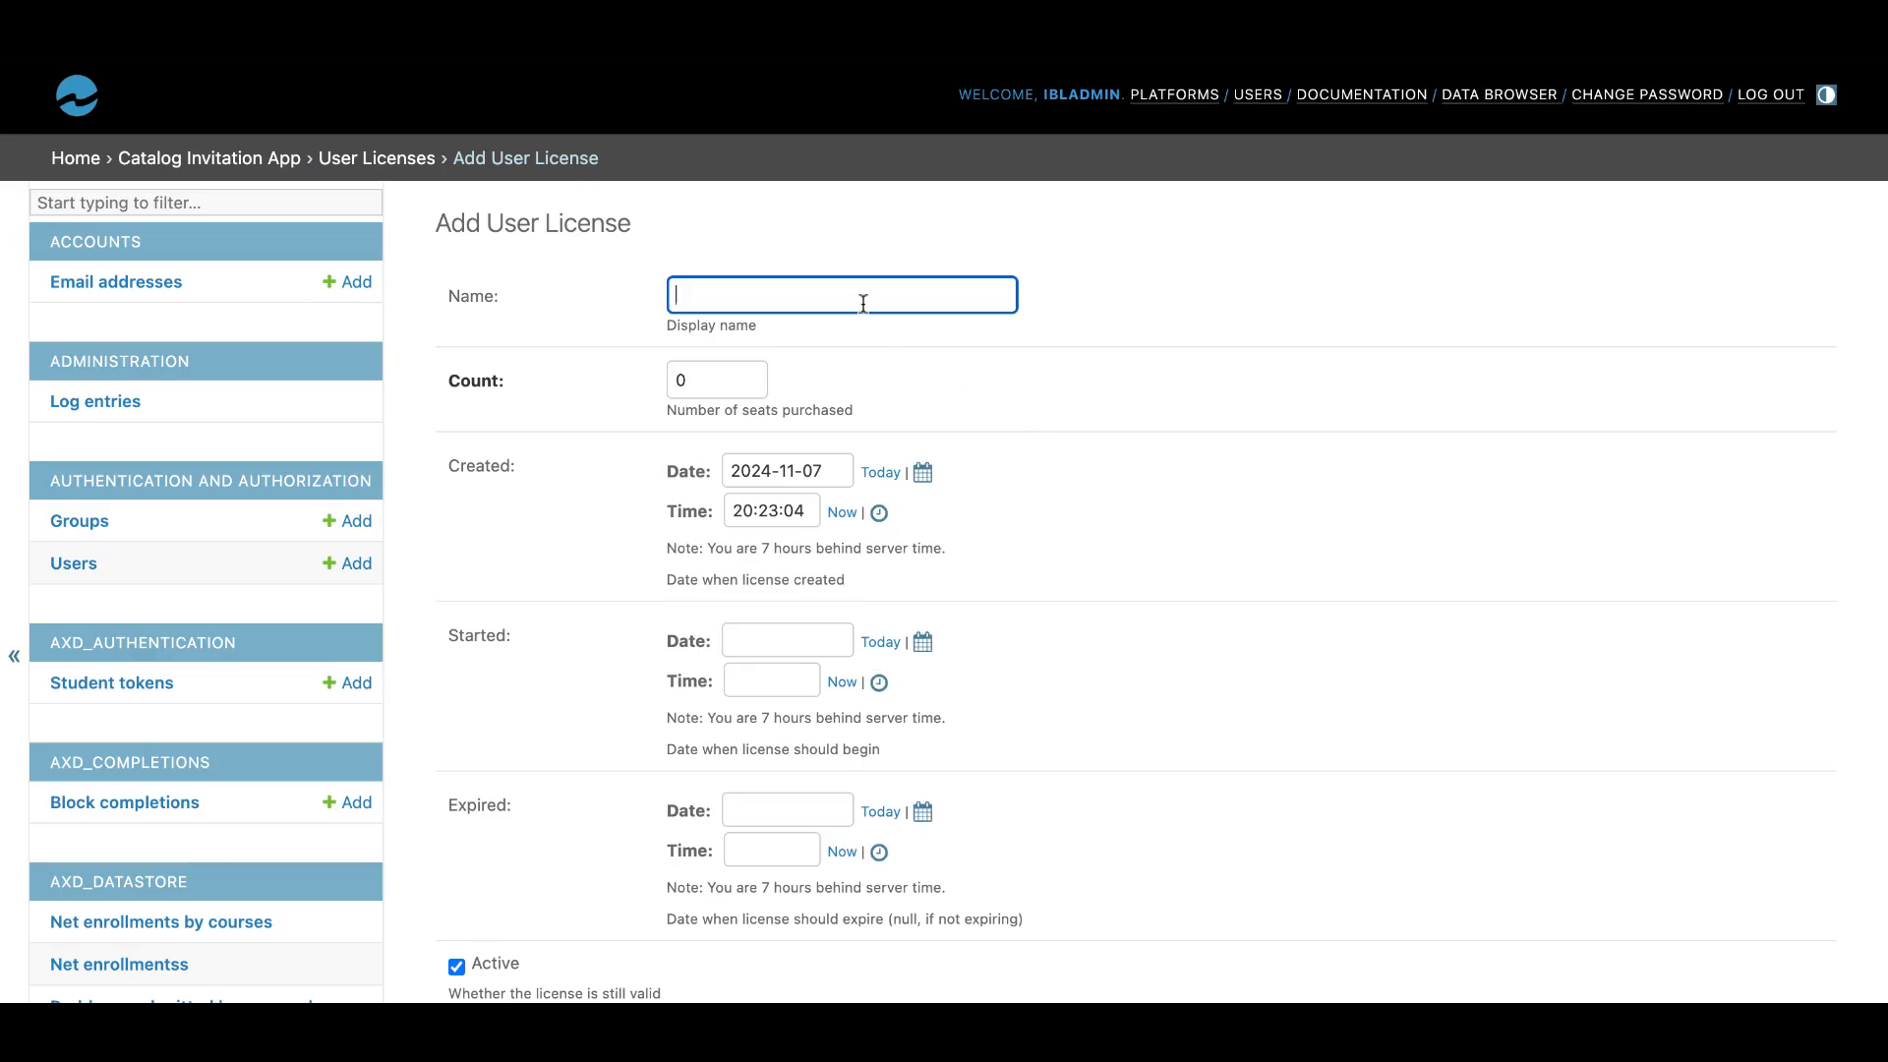
text(IBL Licensing Demo)
click(708, 380)
key(BackSpace)
text(20)
click(1097, 470)
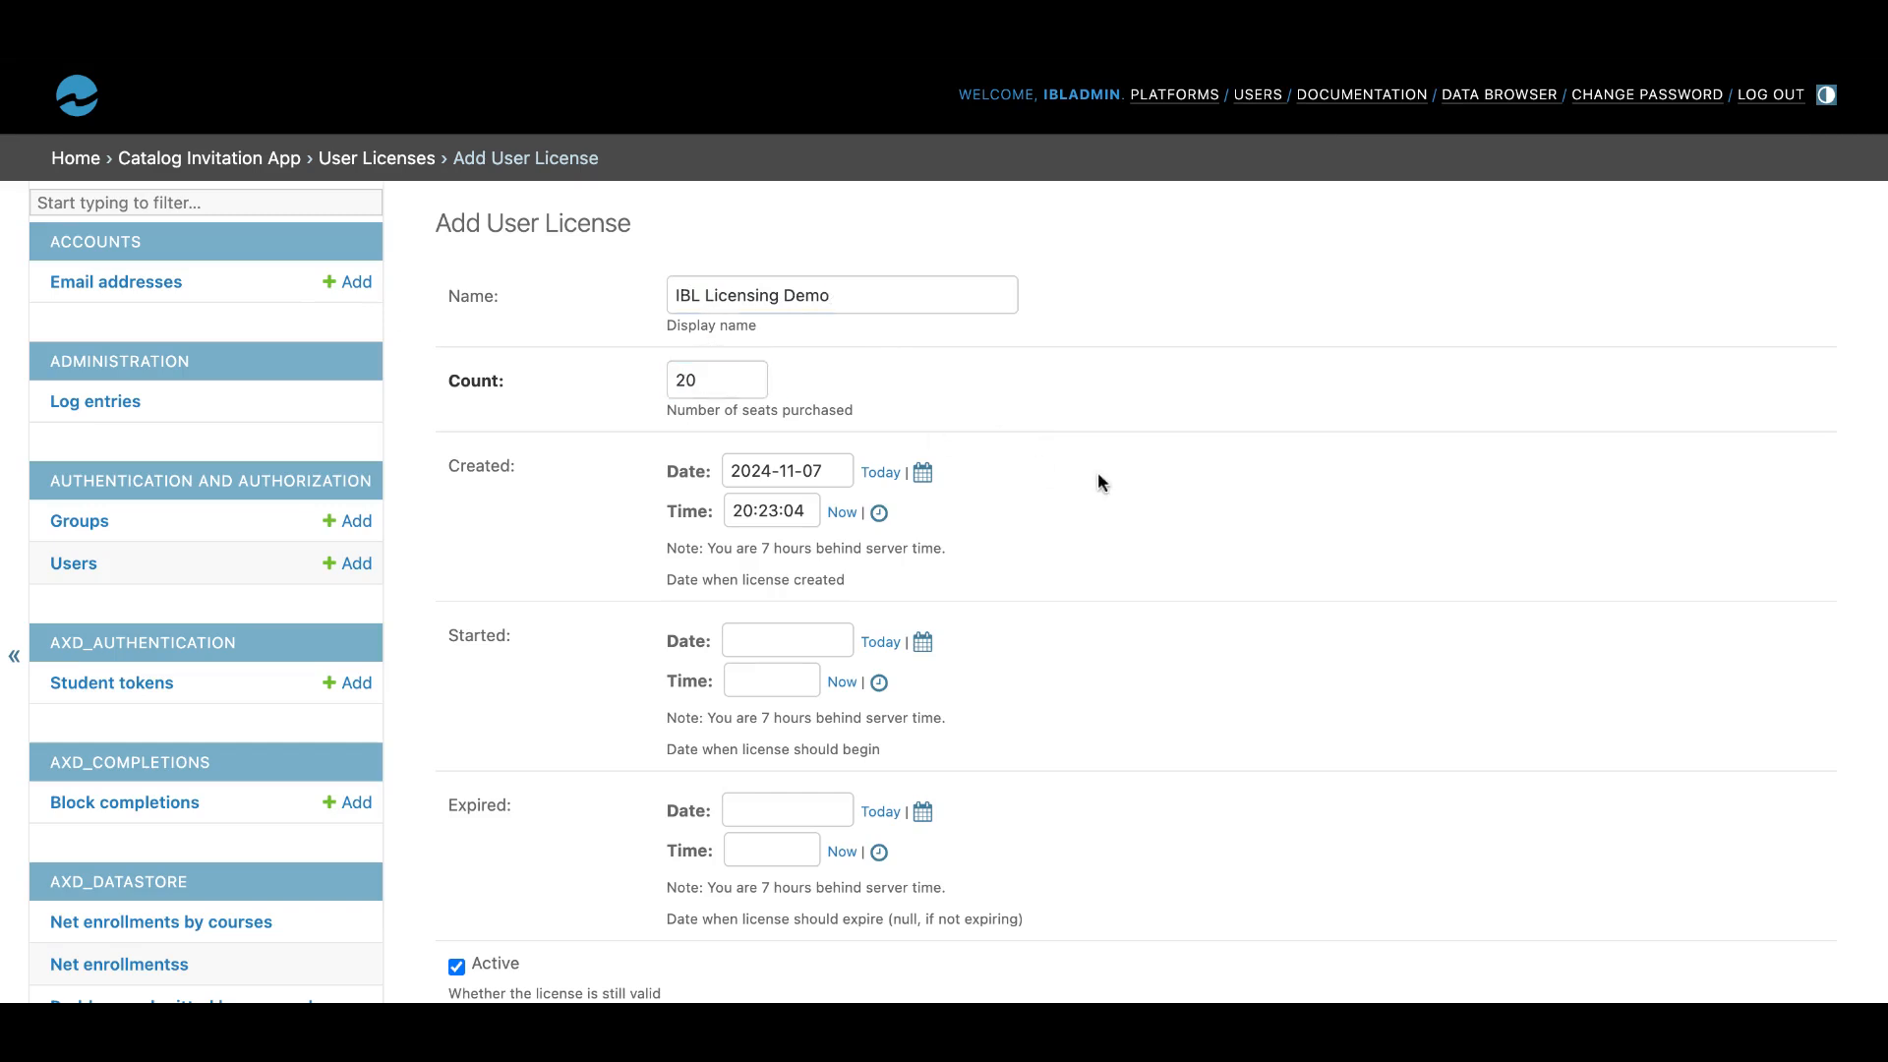
Look up and select platform 474 for the new license, leave its start and expiry dates empty, and save it.
scroll(919, 531, down, 3)
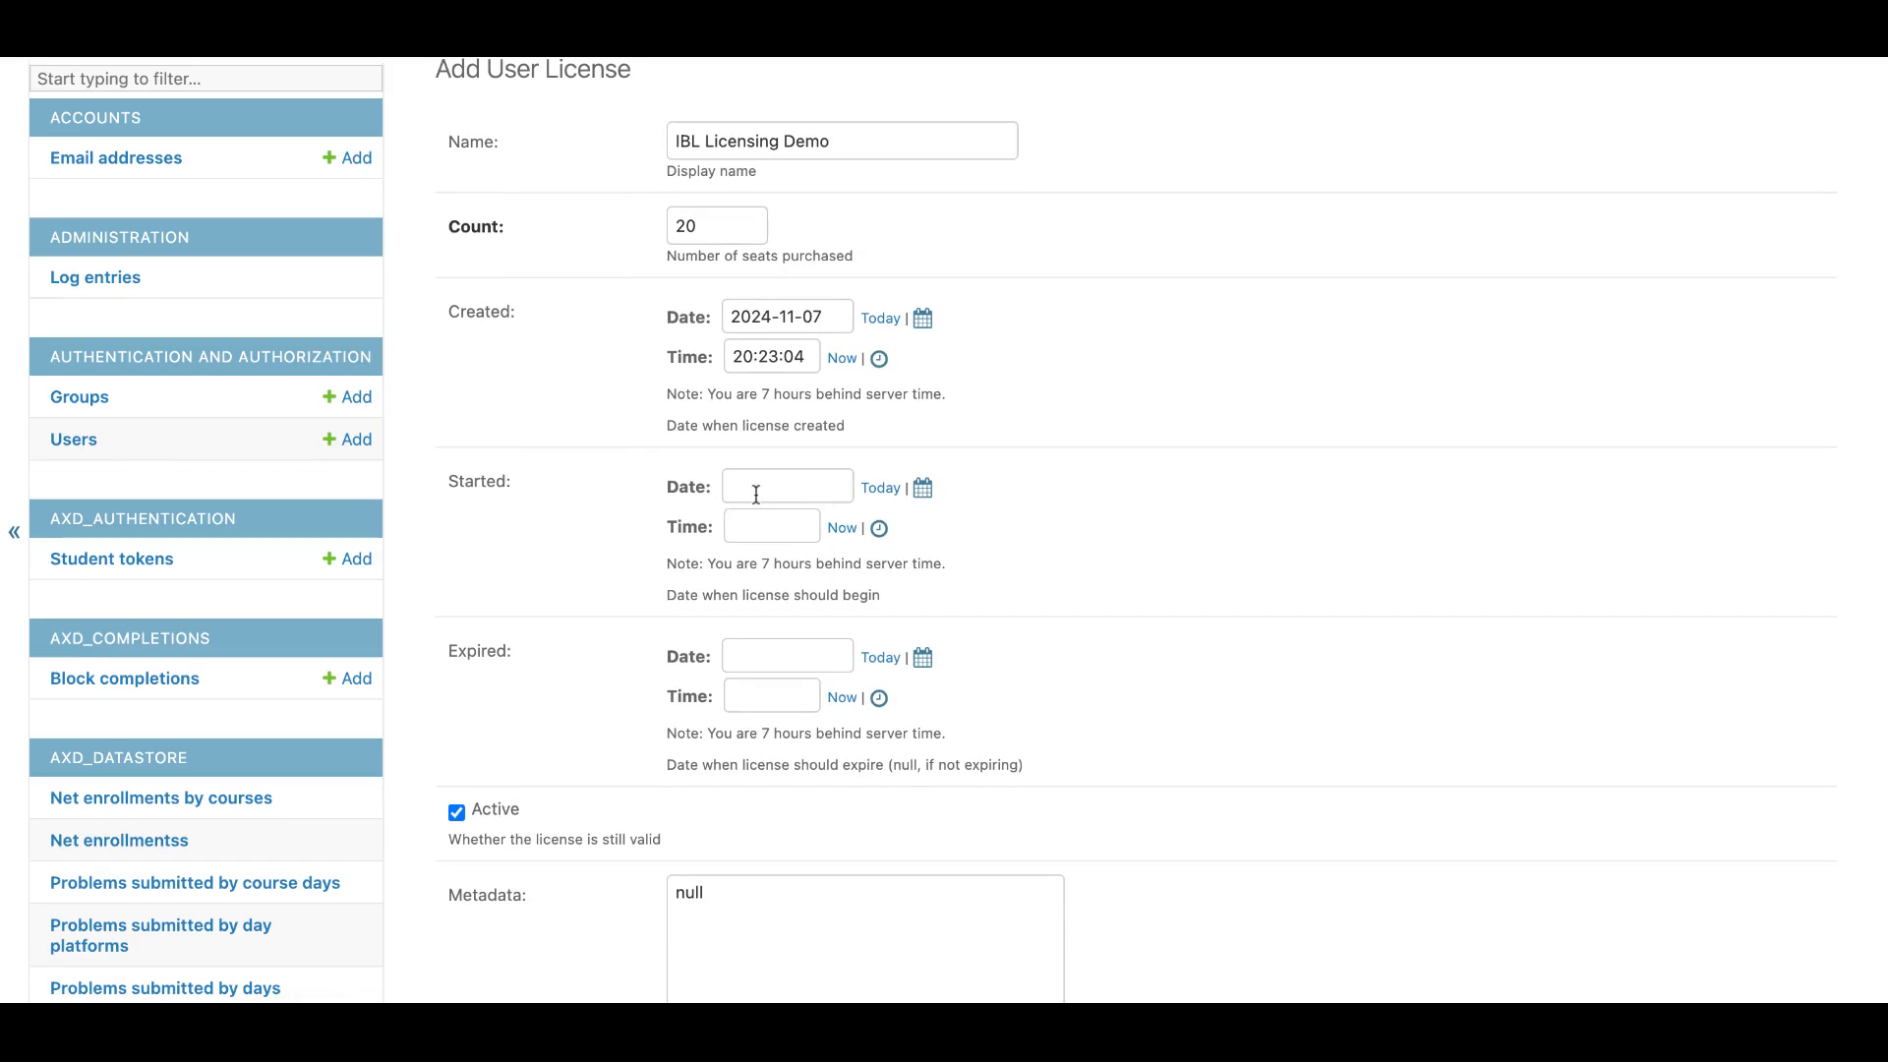
scroll(786, 645, down, 1)
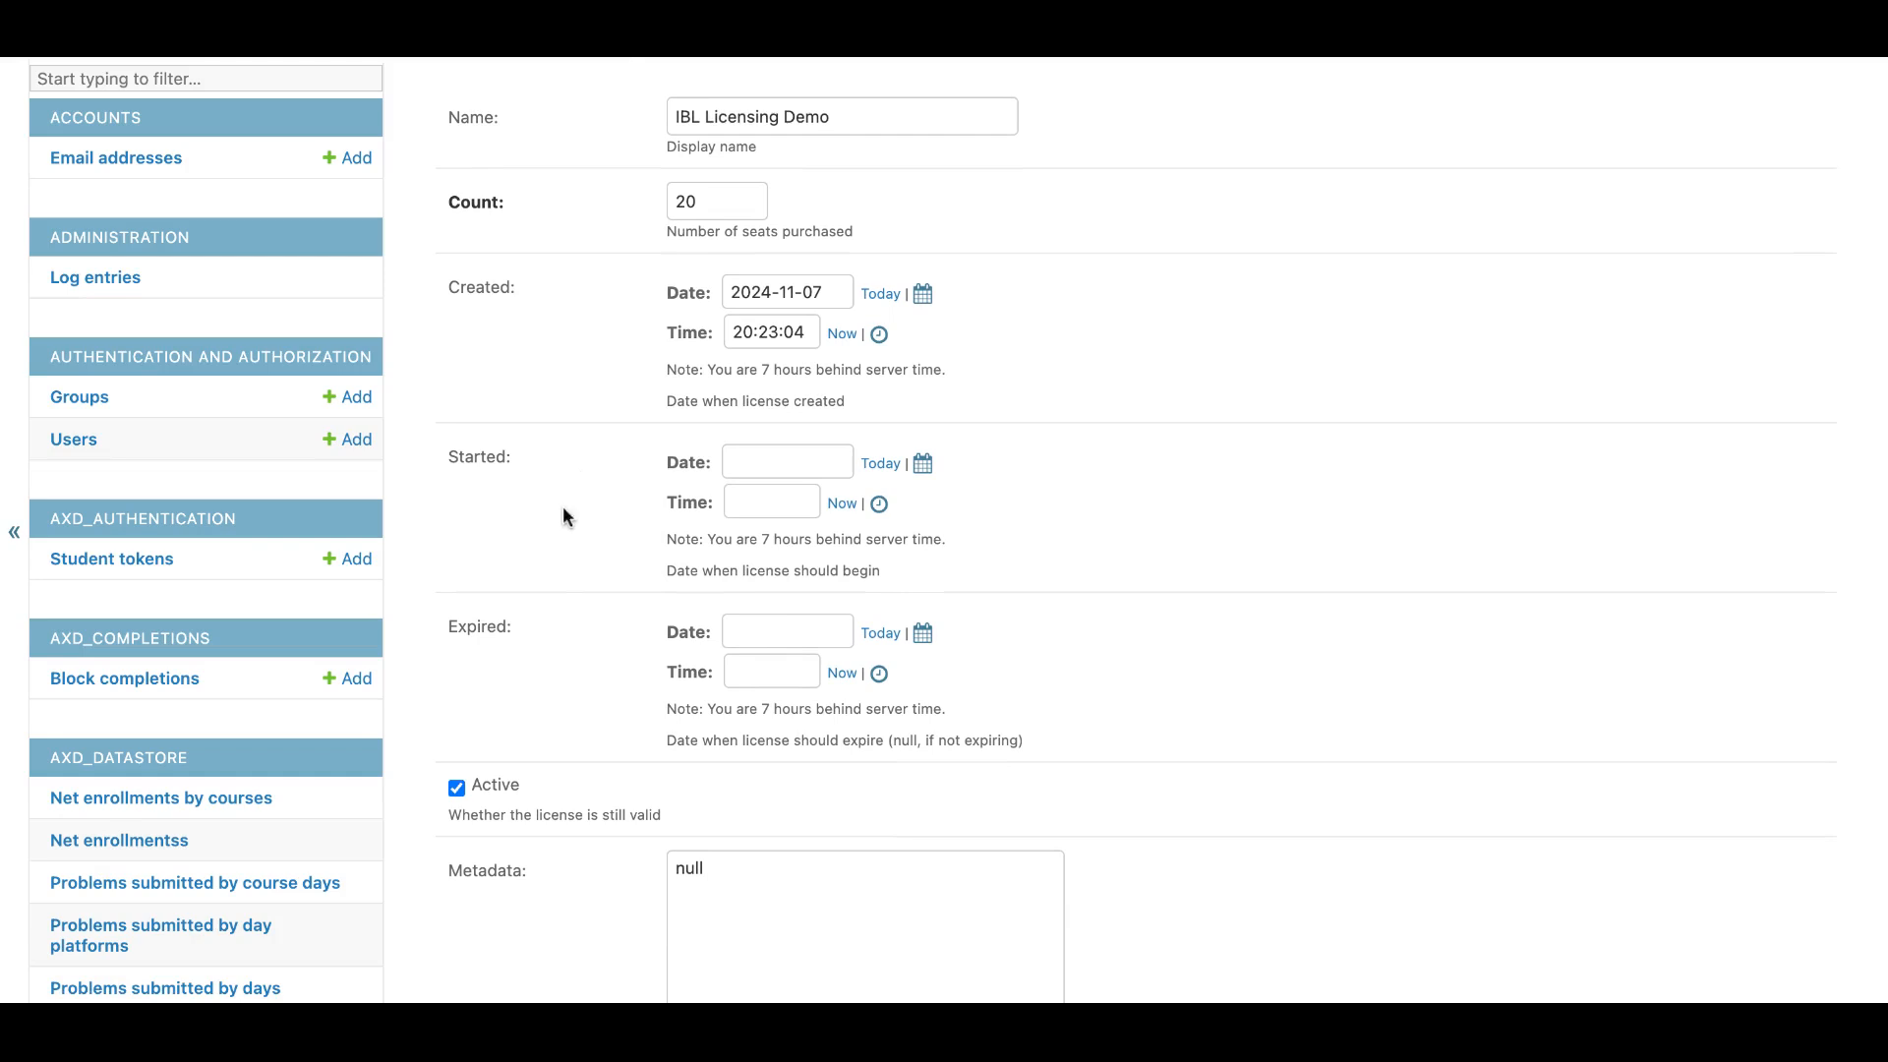
scroll(565, 679, down, 2)
scroll(565, 678, down, 7)
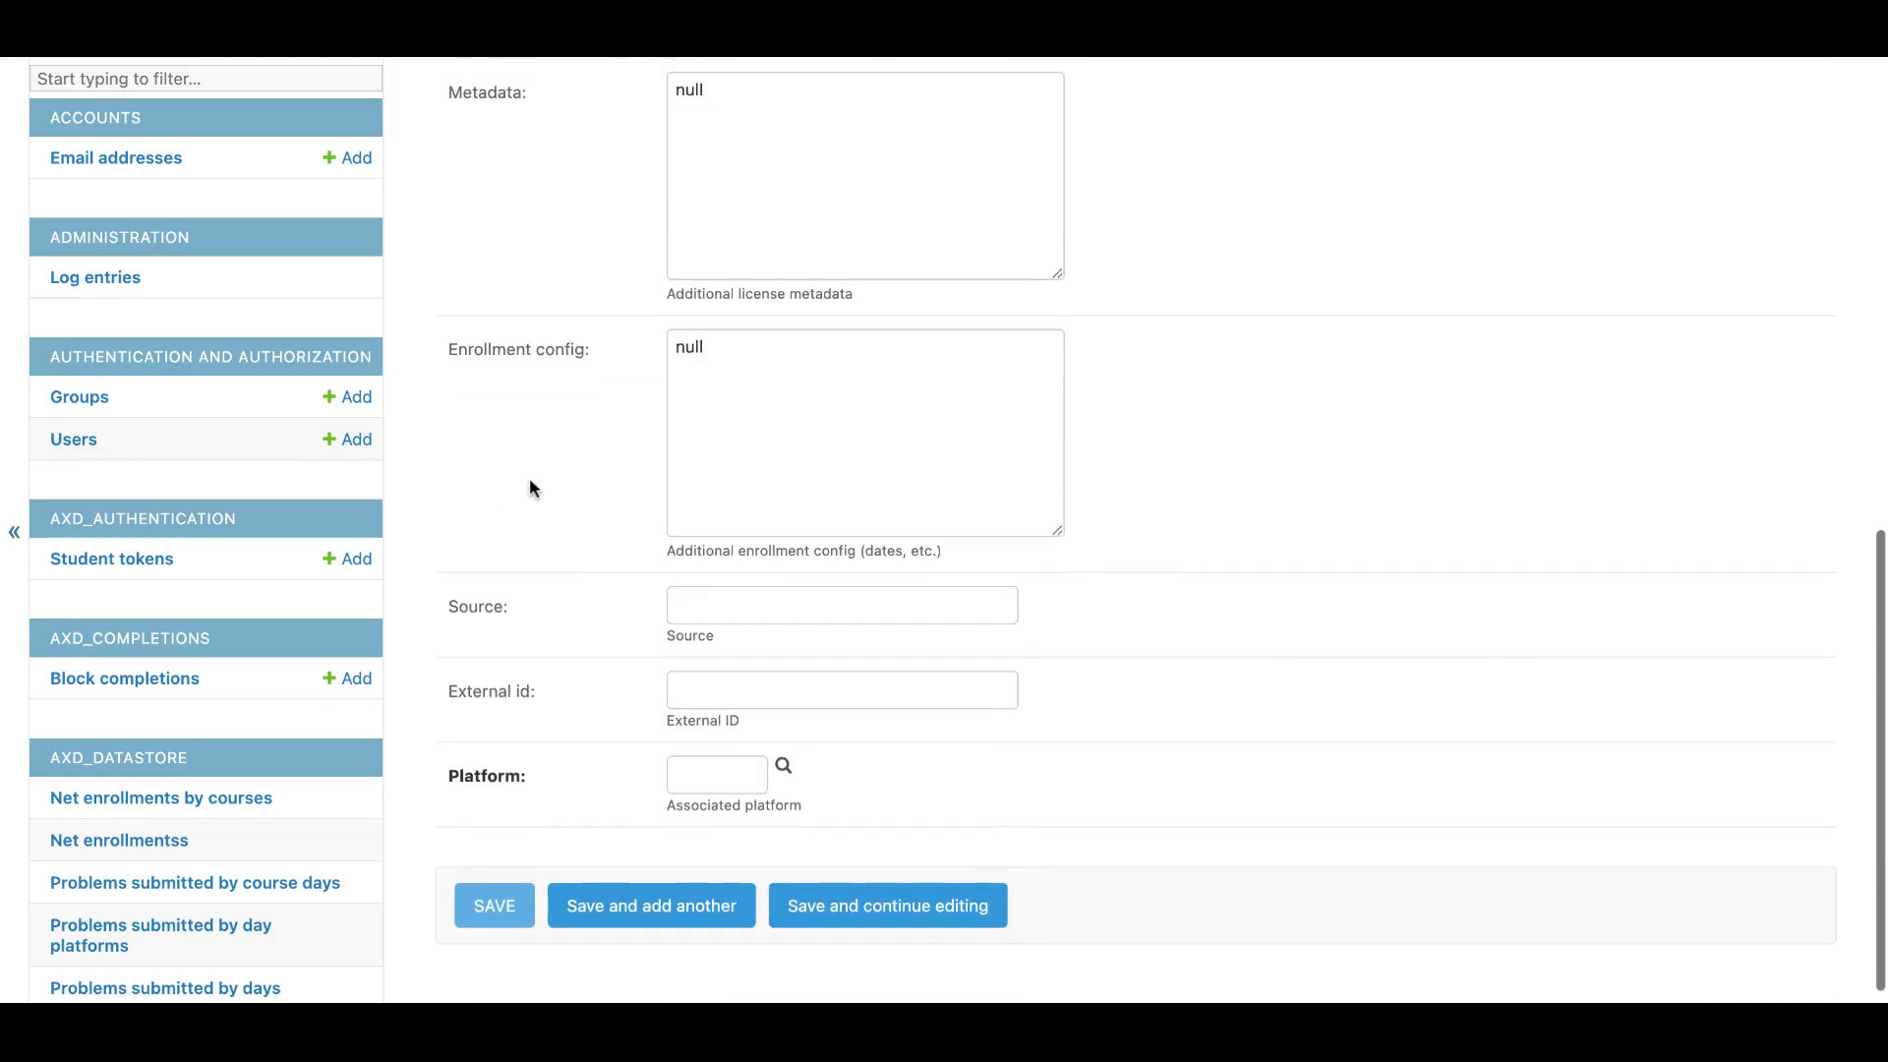
scroll(529, 476, up, 3)
scroll(529, 476, down, 2)
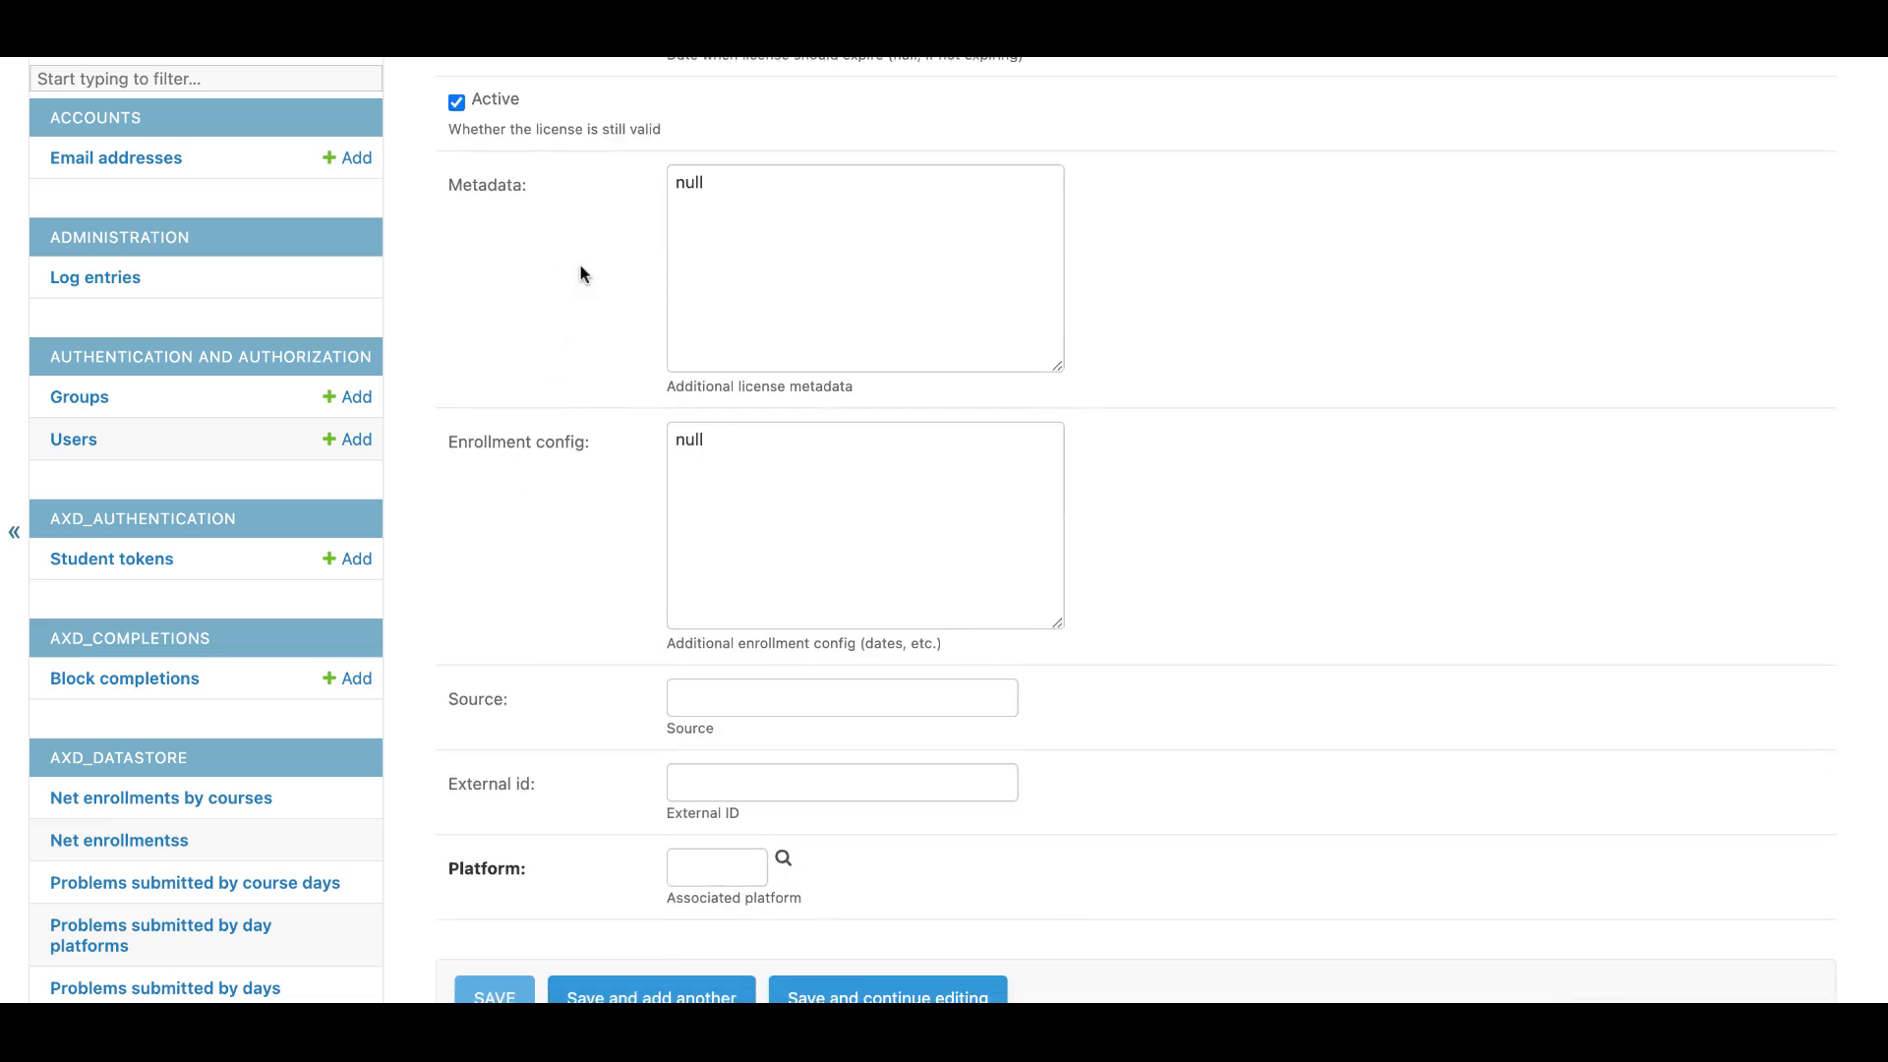
scroll(581, 274, down, 1)
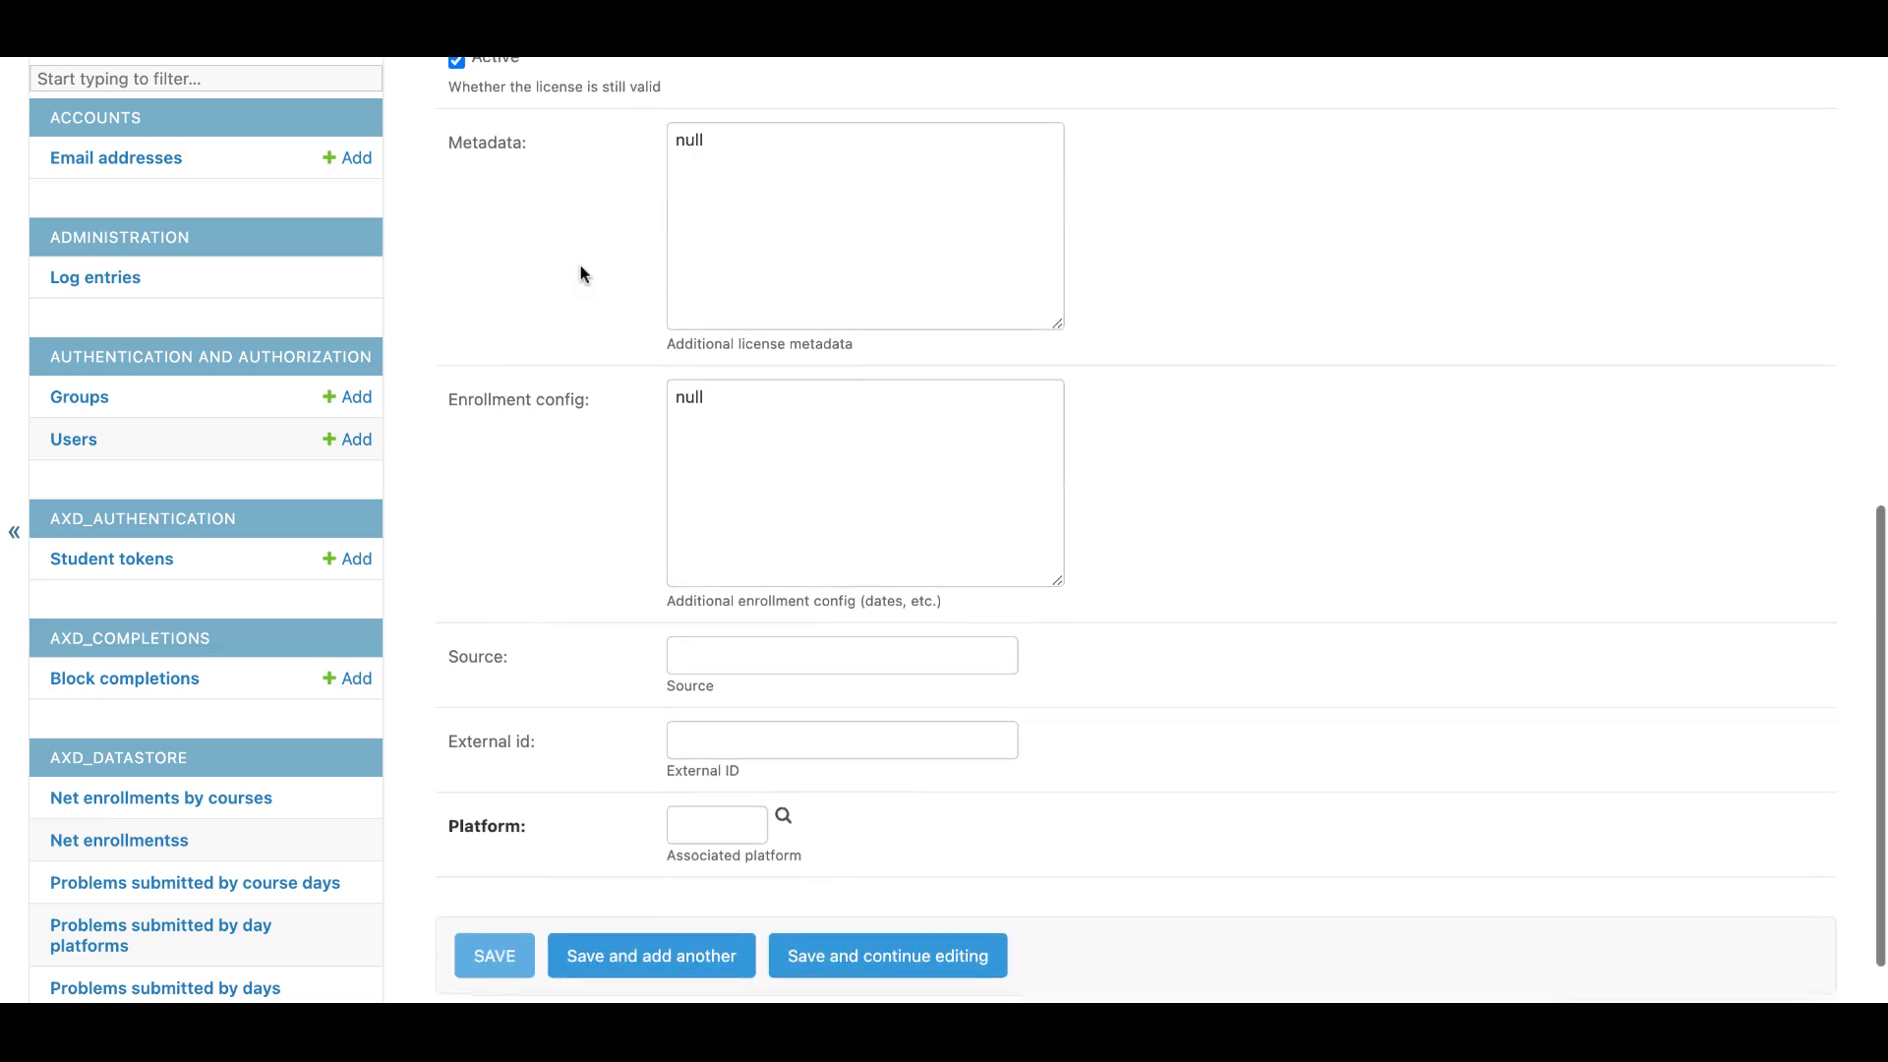
click(786, 817)
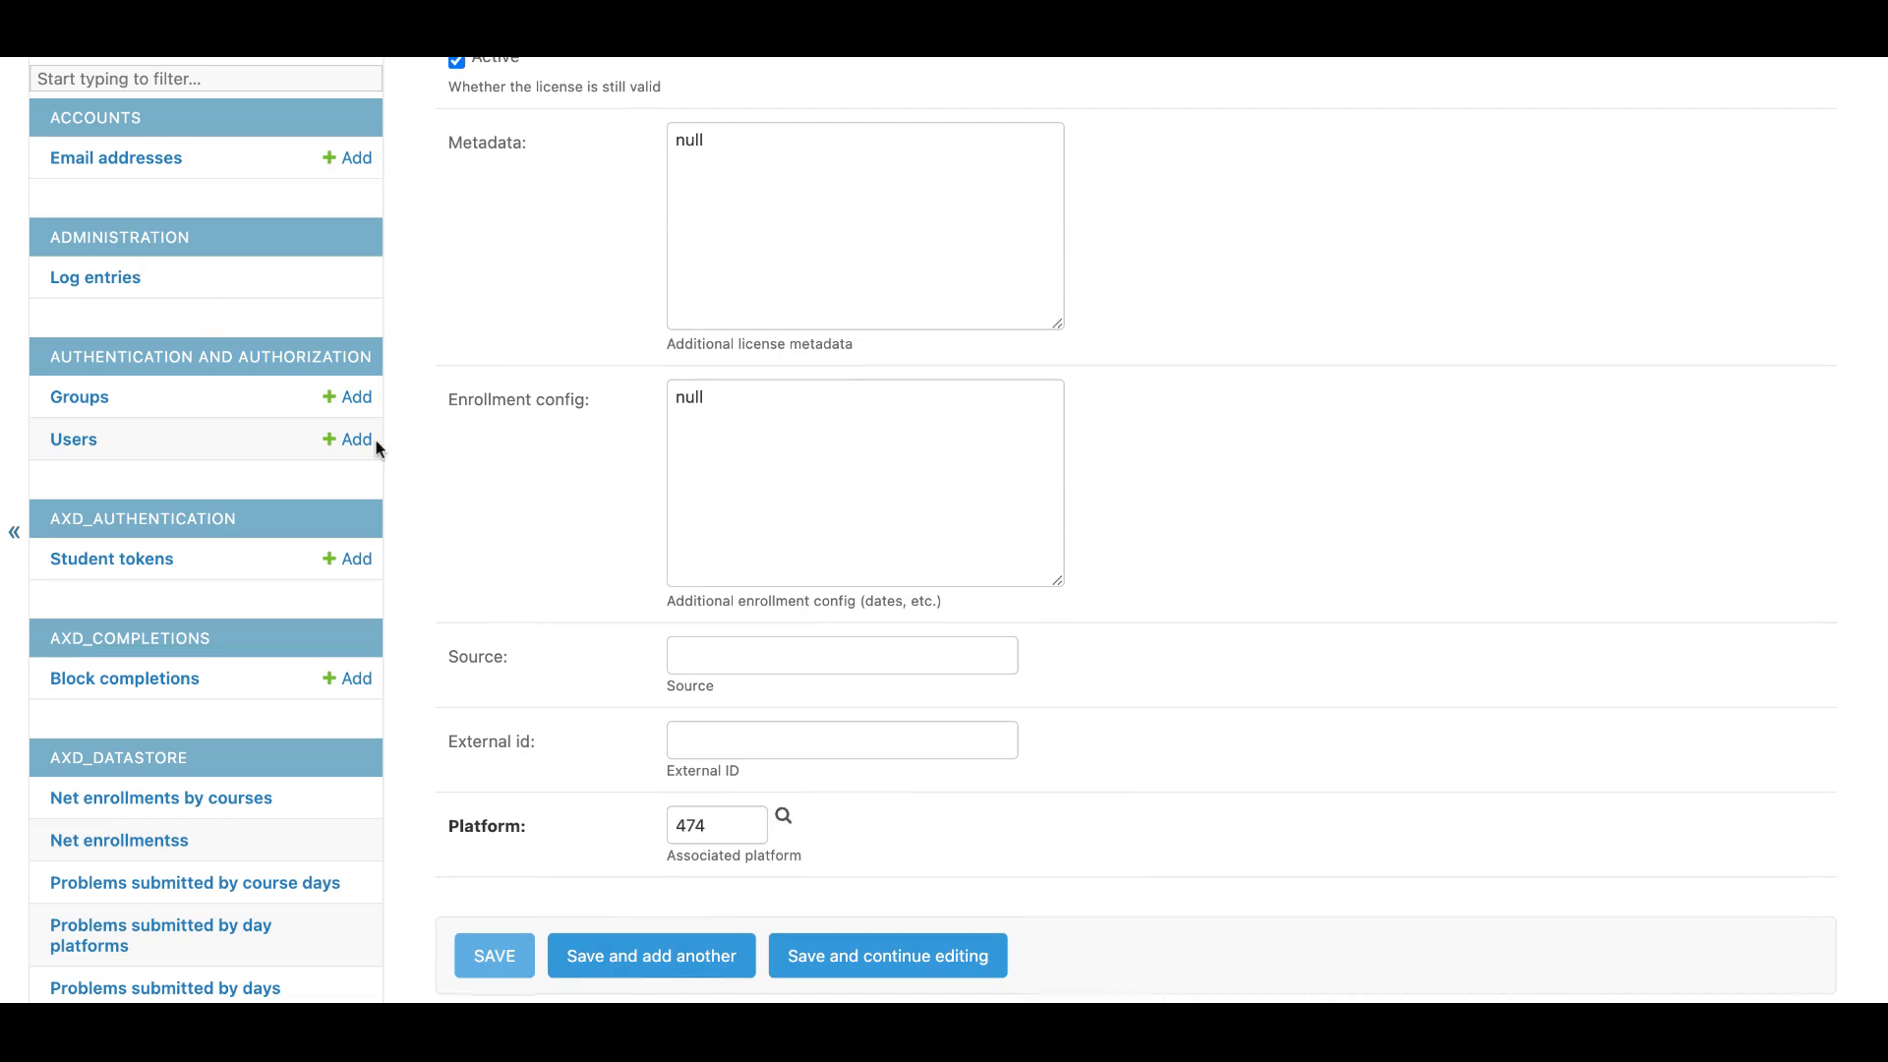
scroll(518, 639, down, 1)
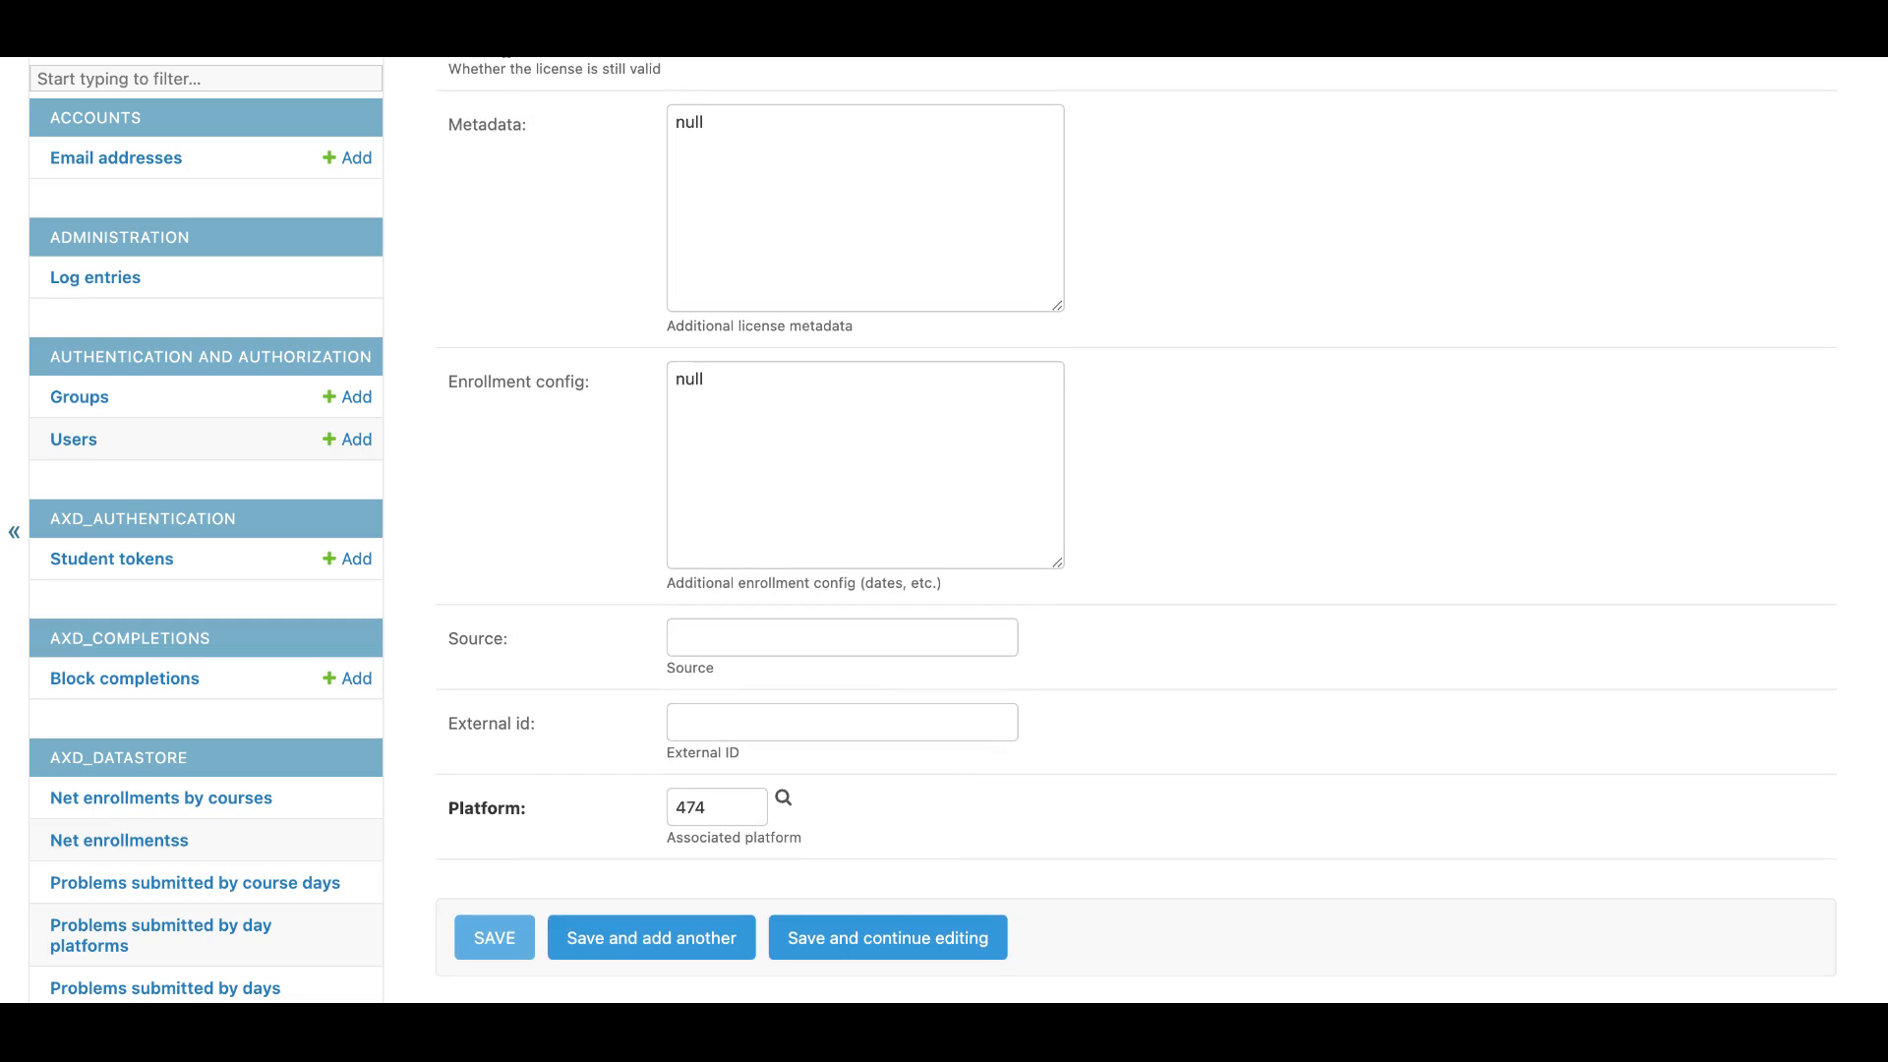
click(487, 941)
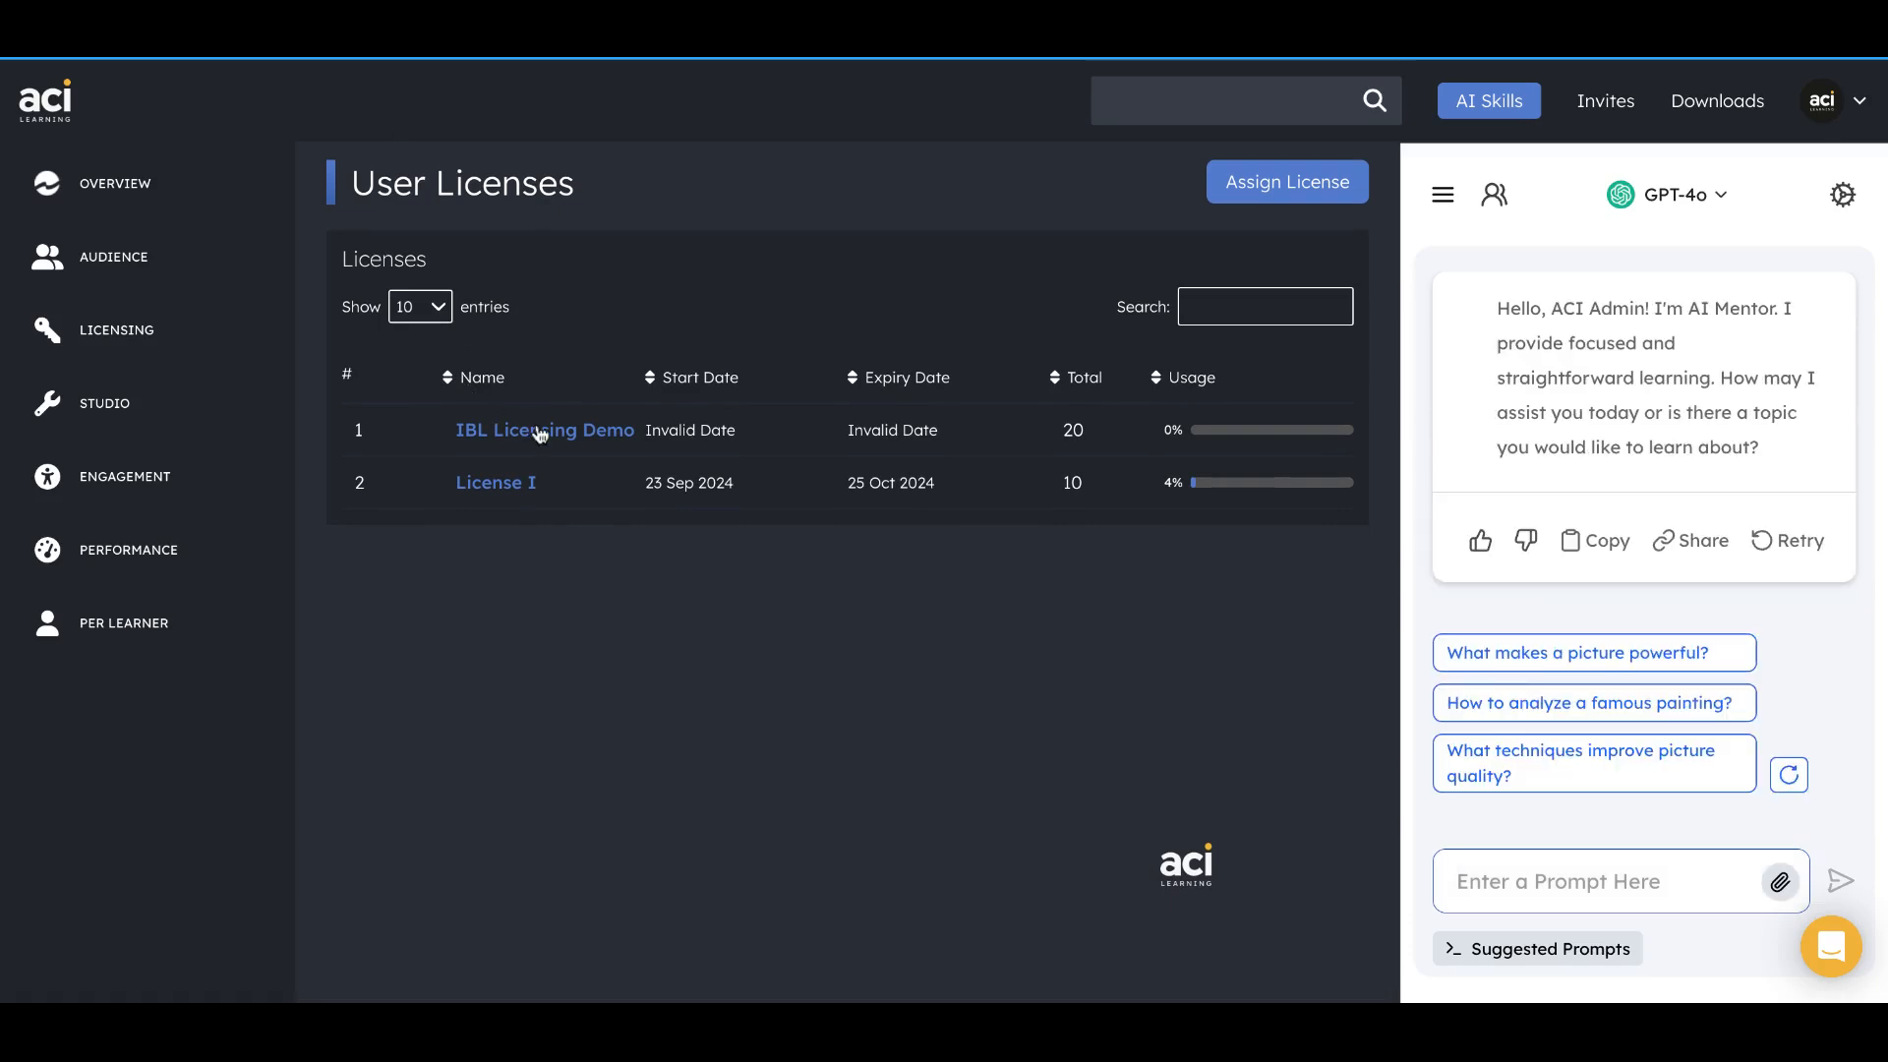
Back on the ACI Learning User Licenses page, check the IBL Licensing Demo assignments and the start and expiry dates of License I.
click(565, 446)
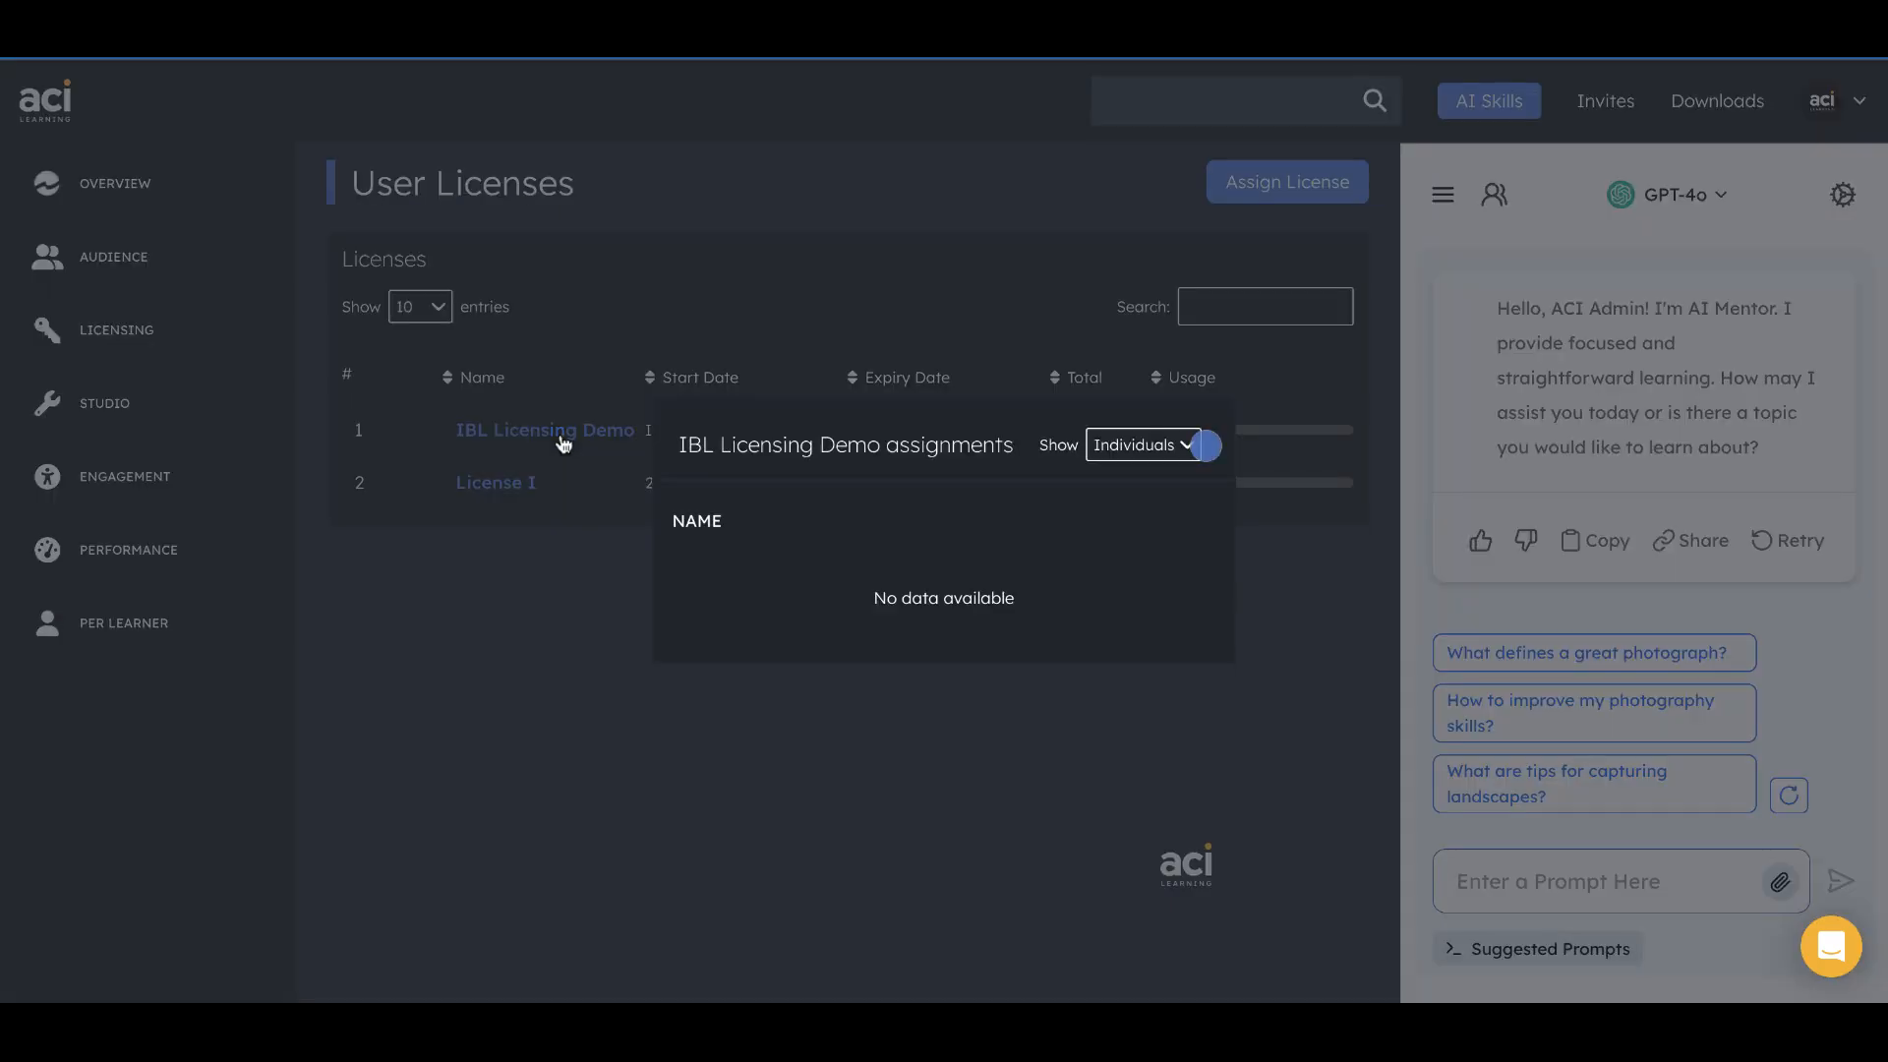
click(1206, 446)
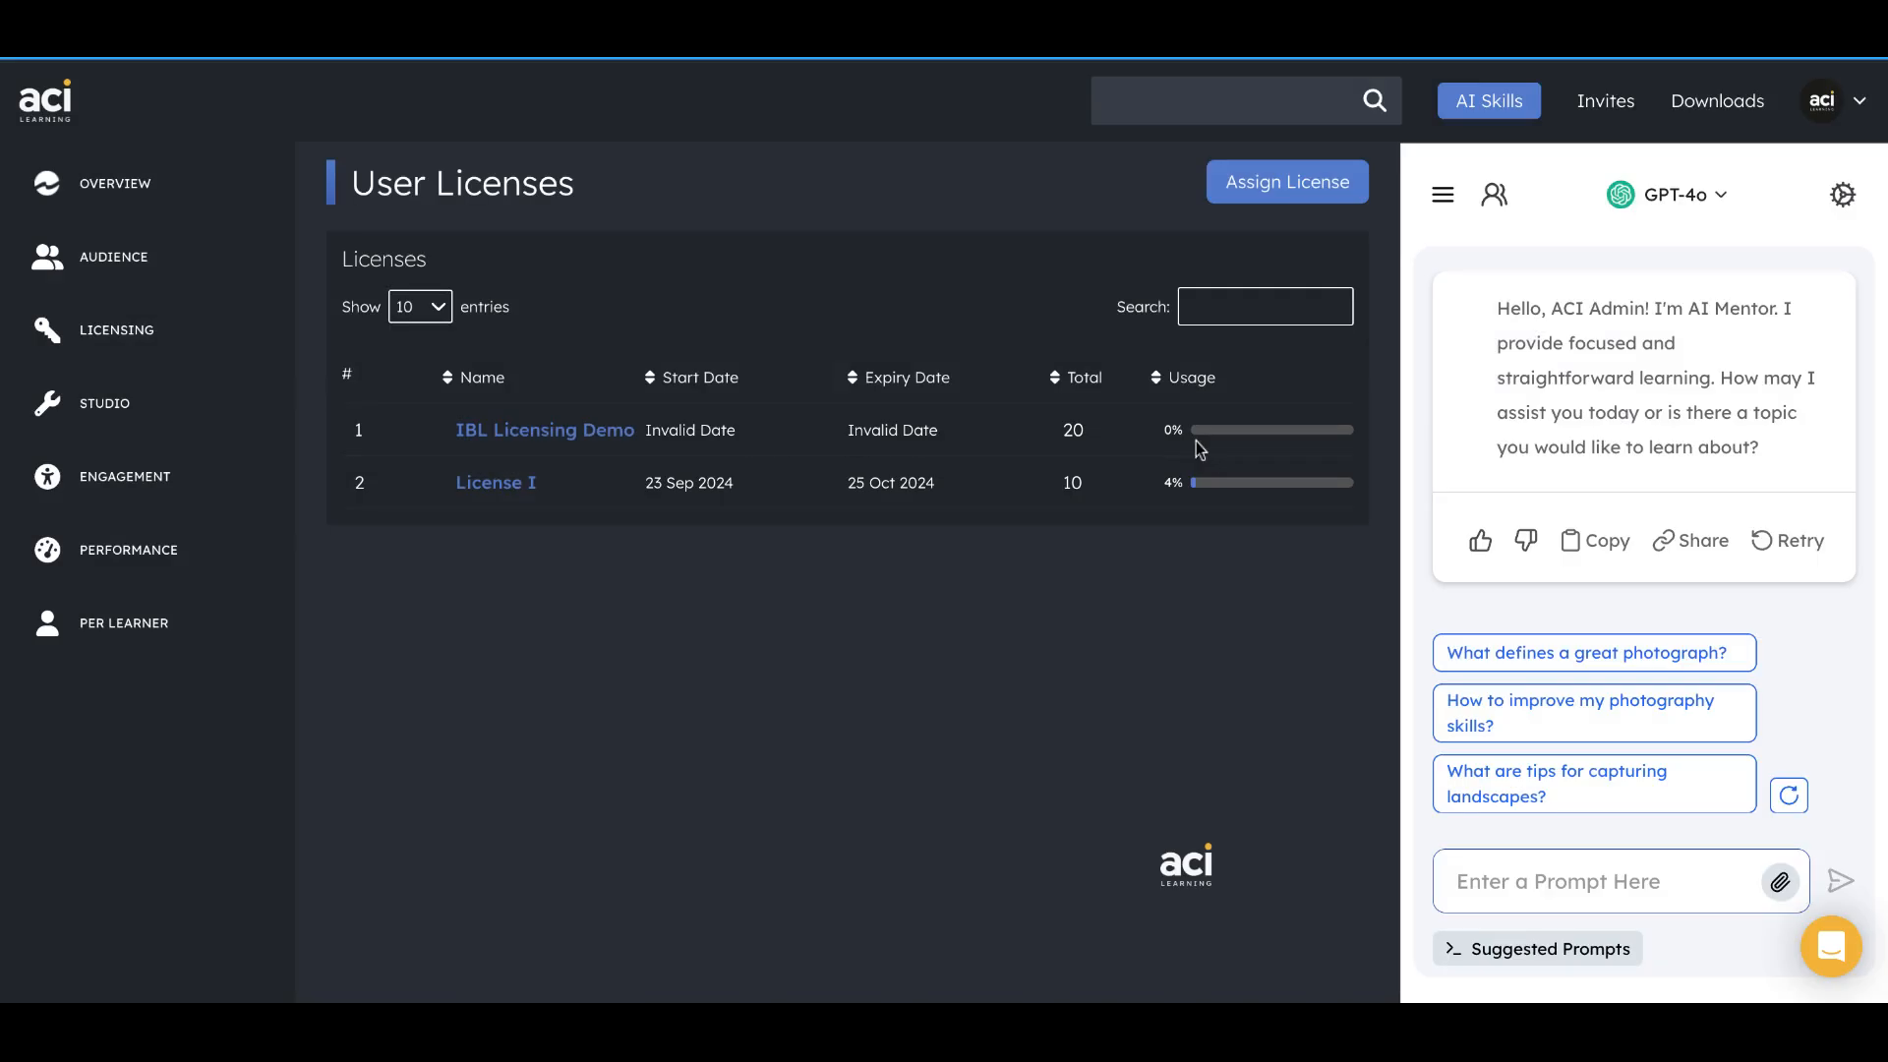
drag(630, 482, 1011, 482)
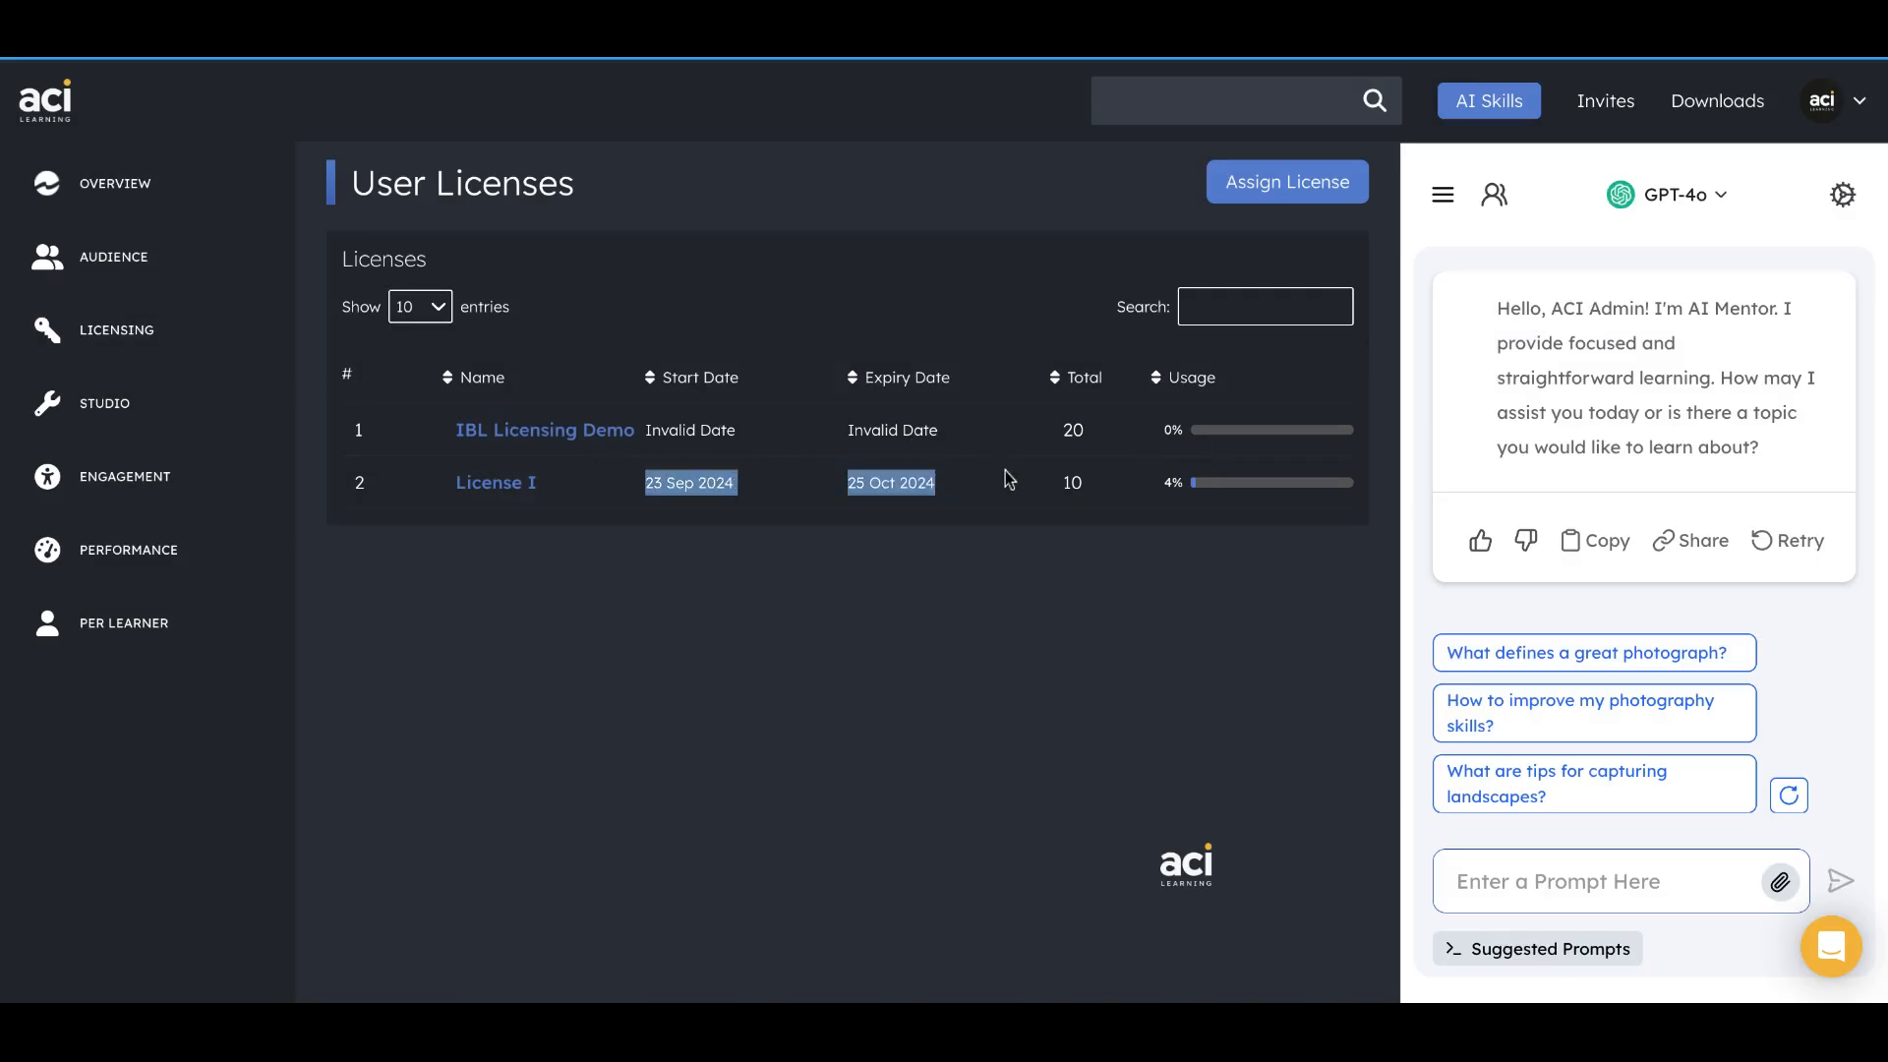
click(947, 572)
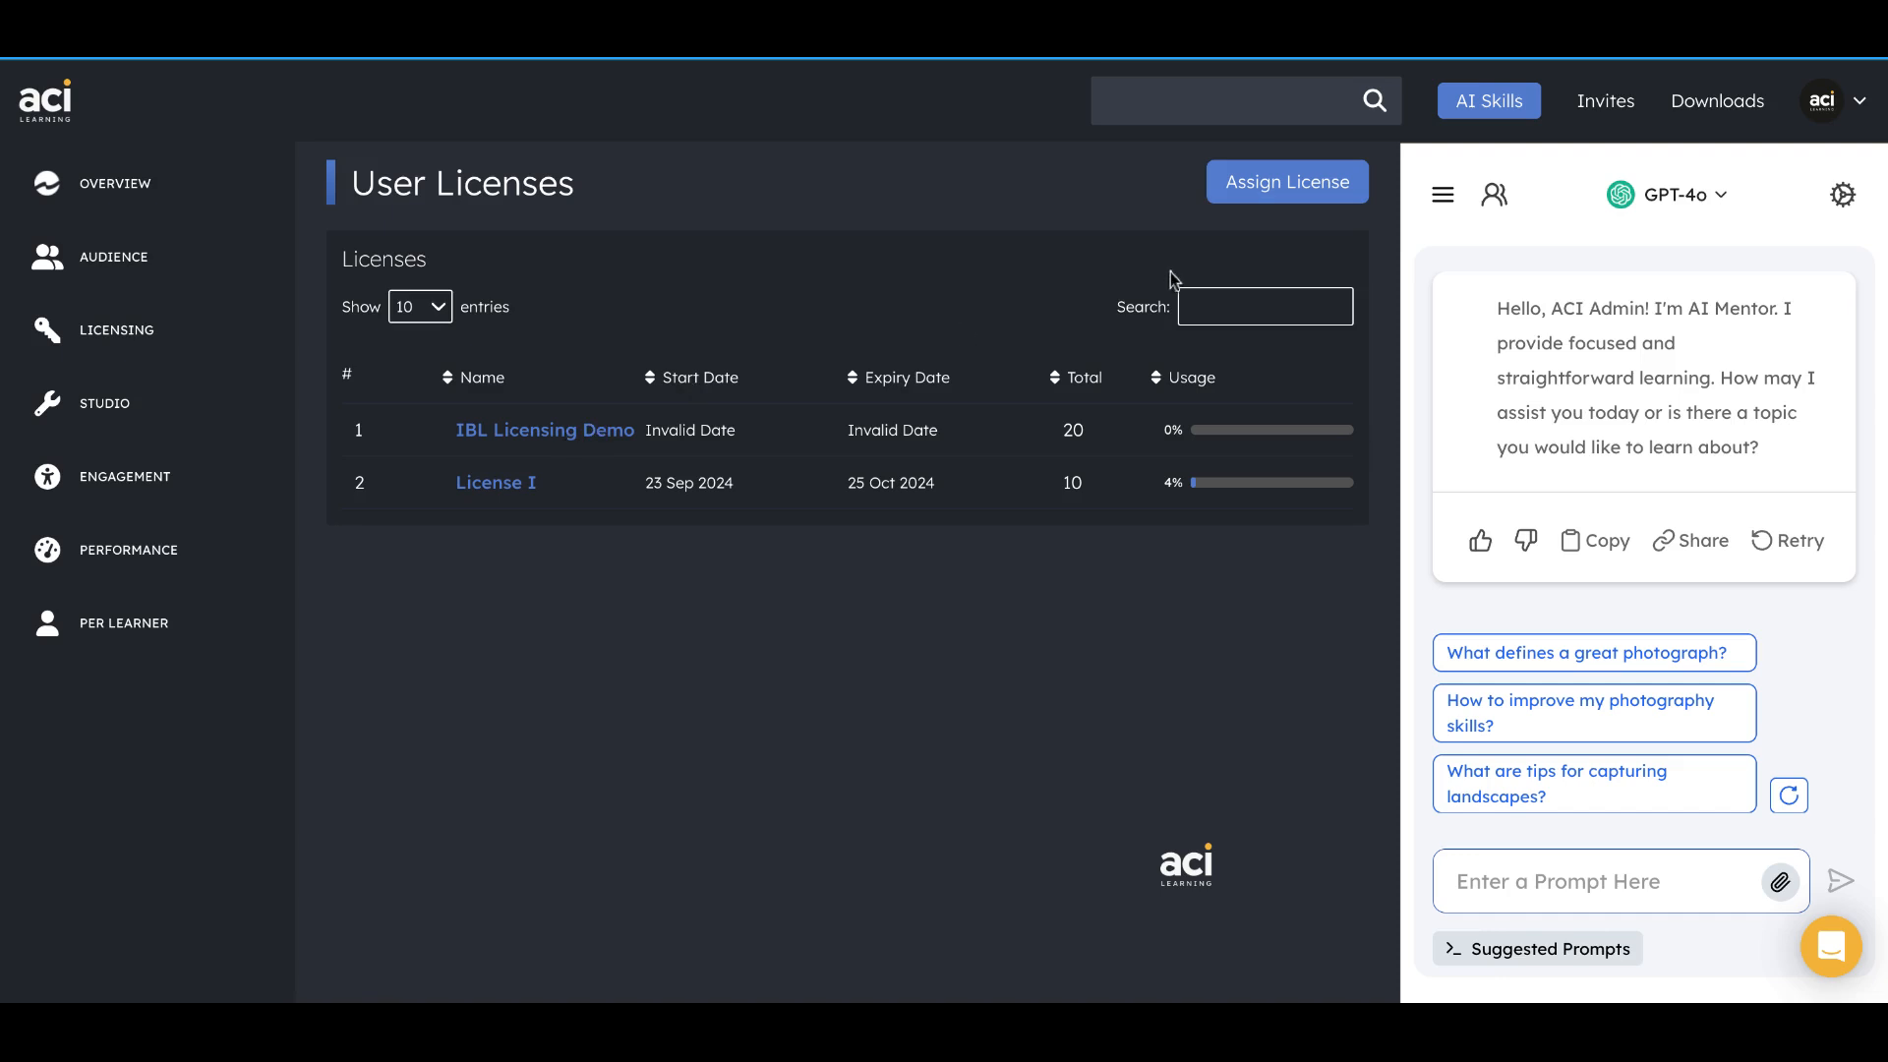
Start a license assignment for the IBL Licensing Demo license with the assign mode set to Group.
click(1279, 184)
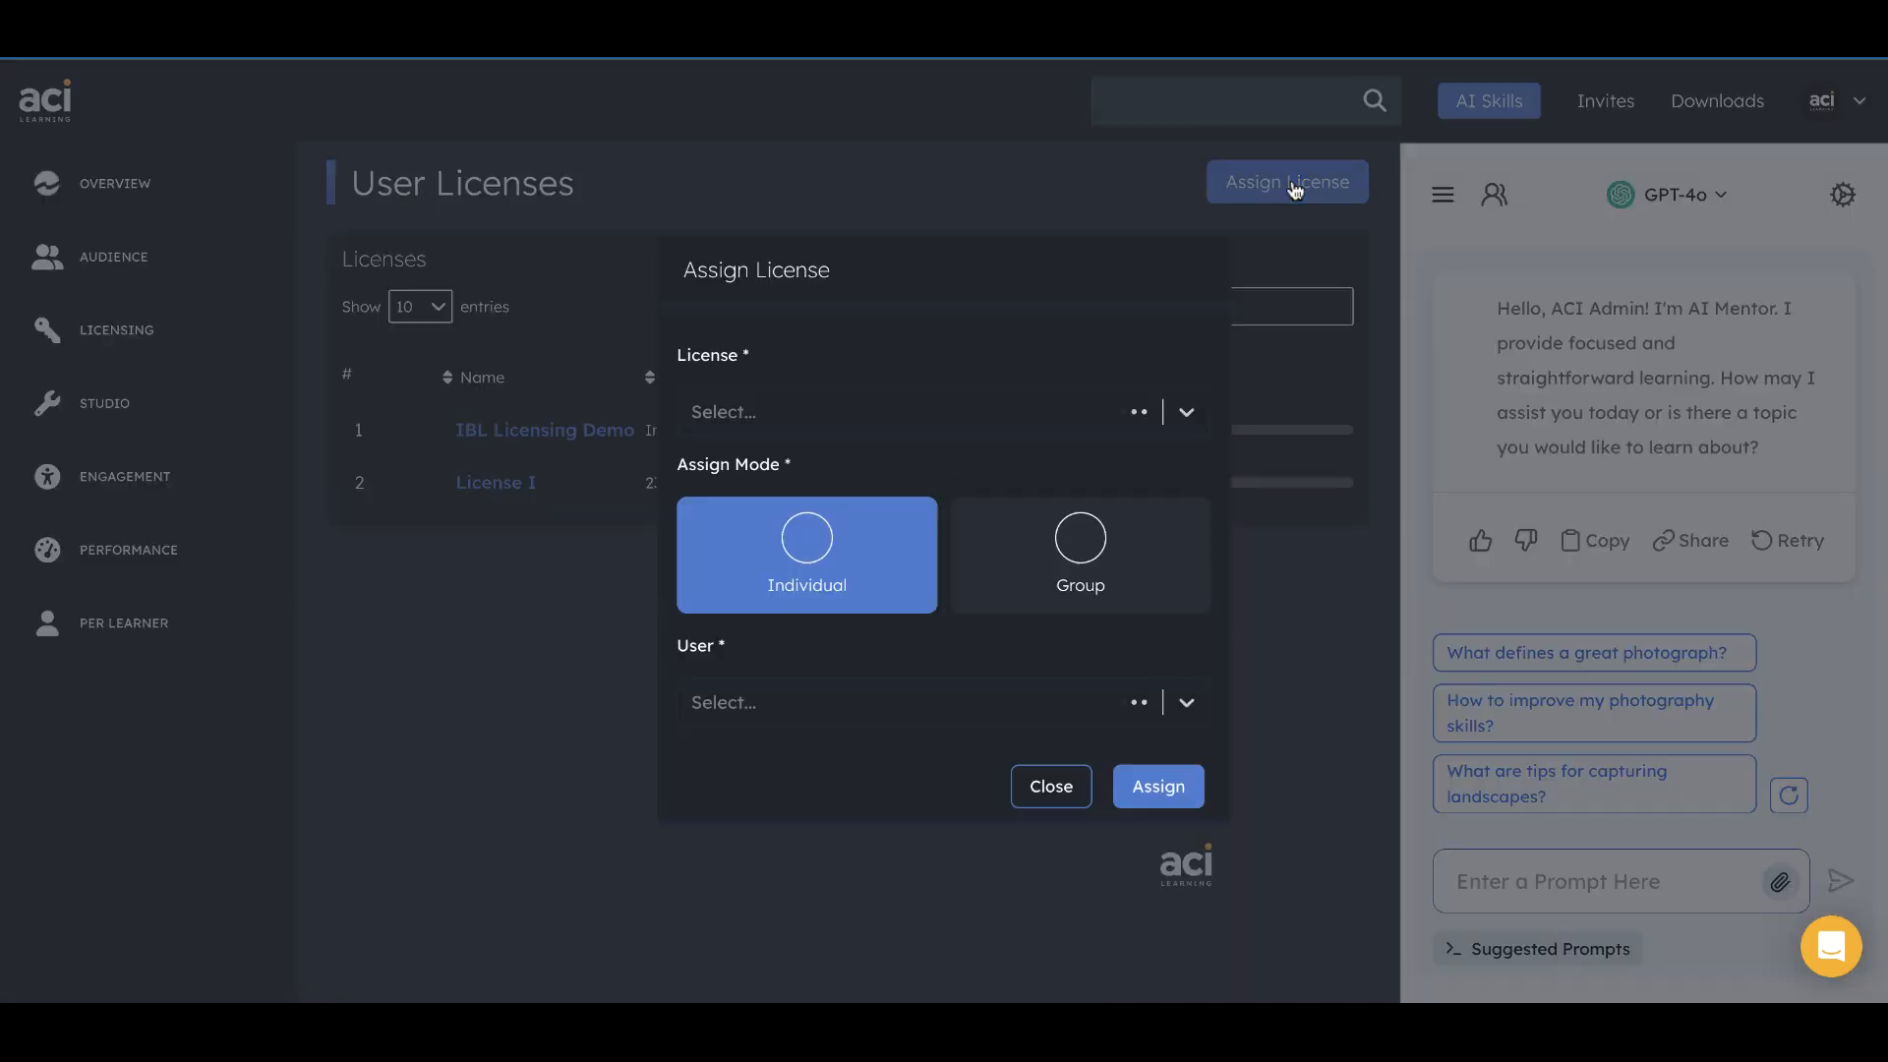
click(843, 423)
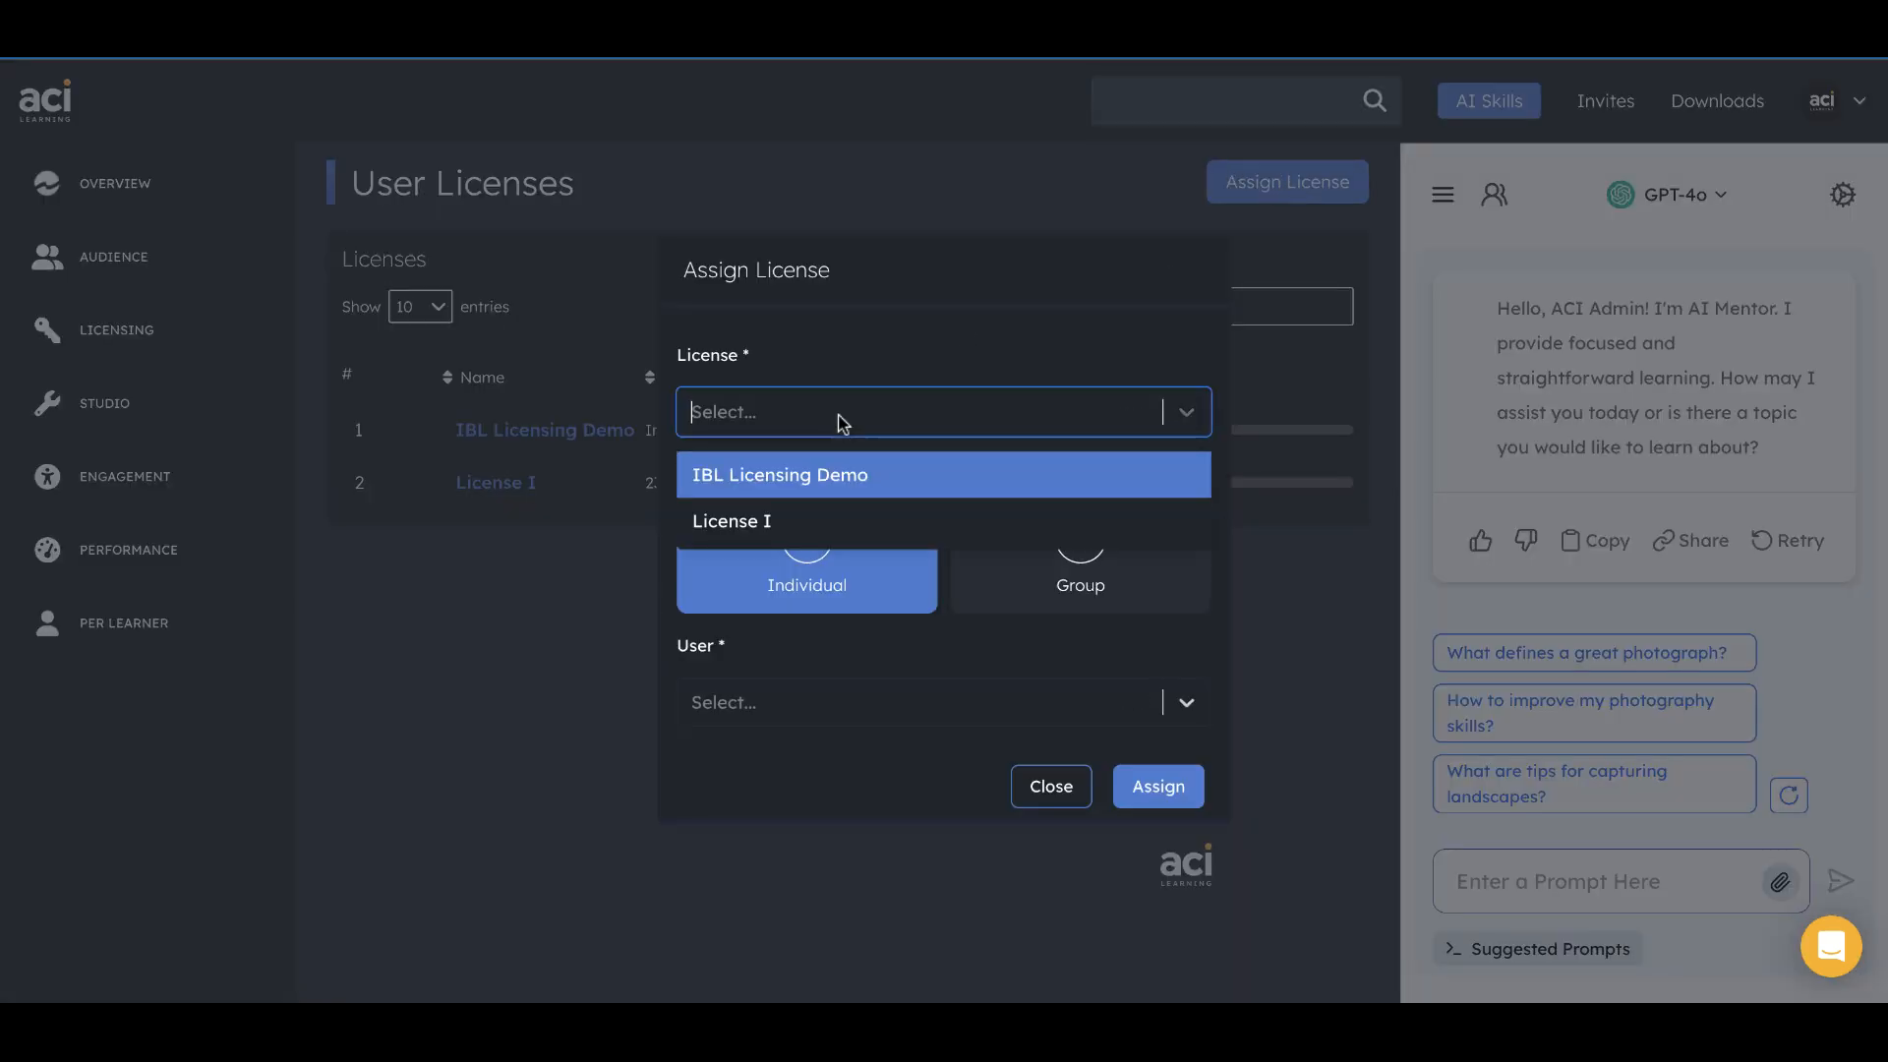
click(820, 482)
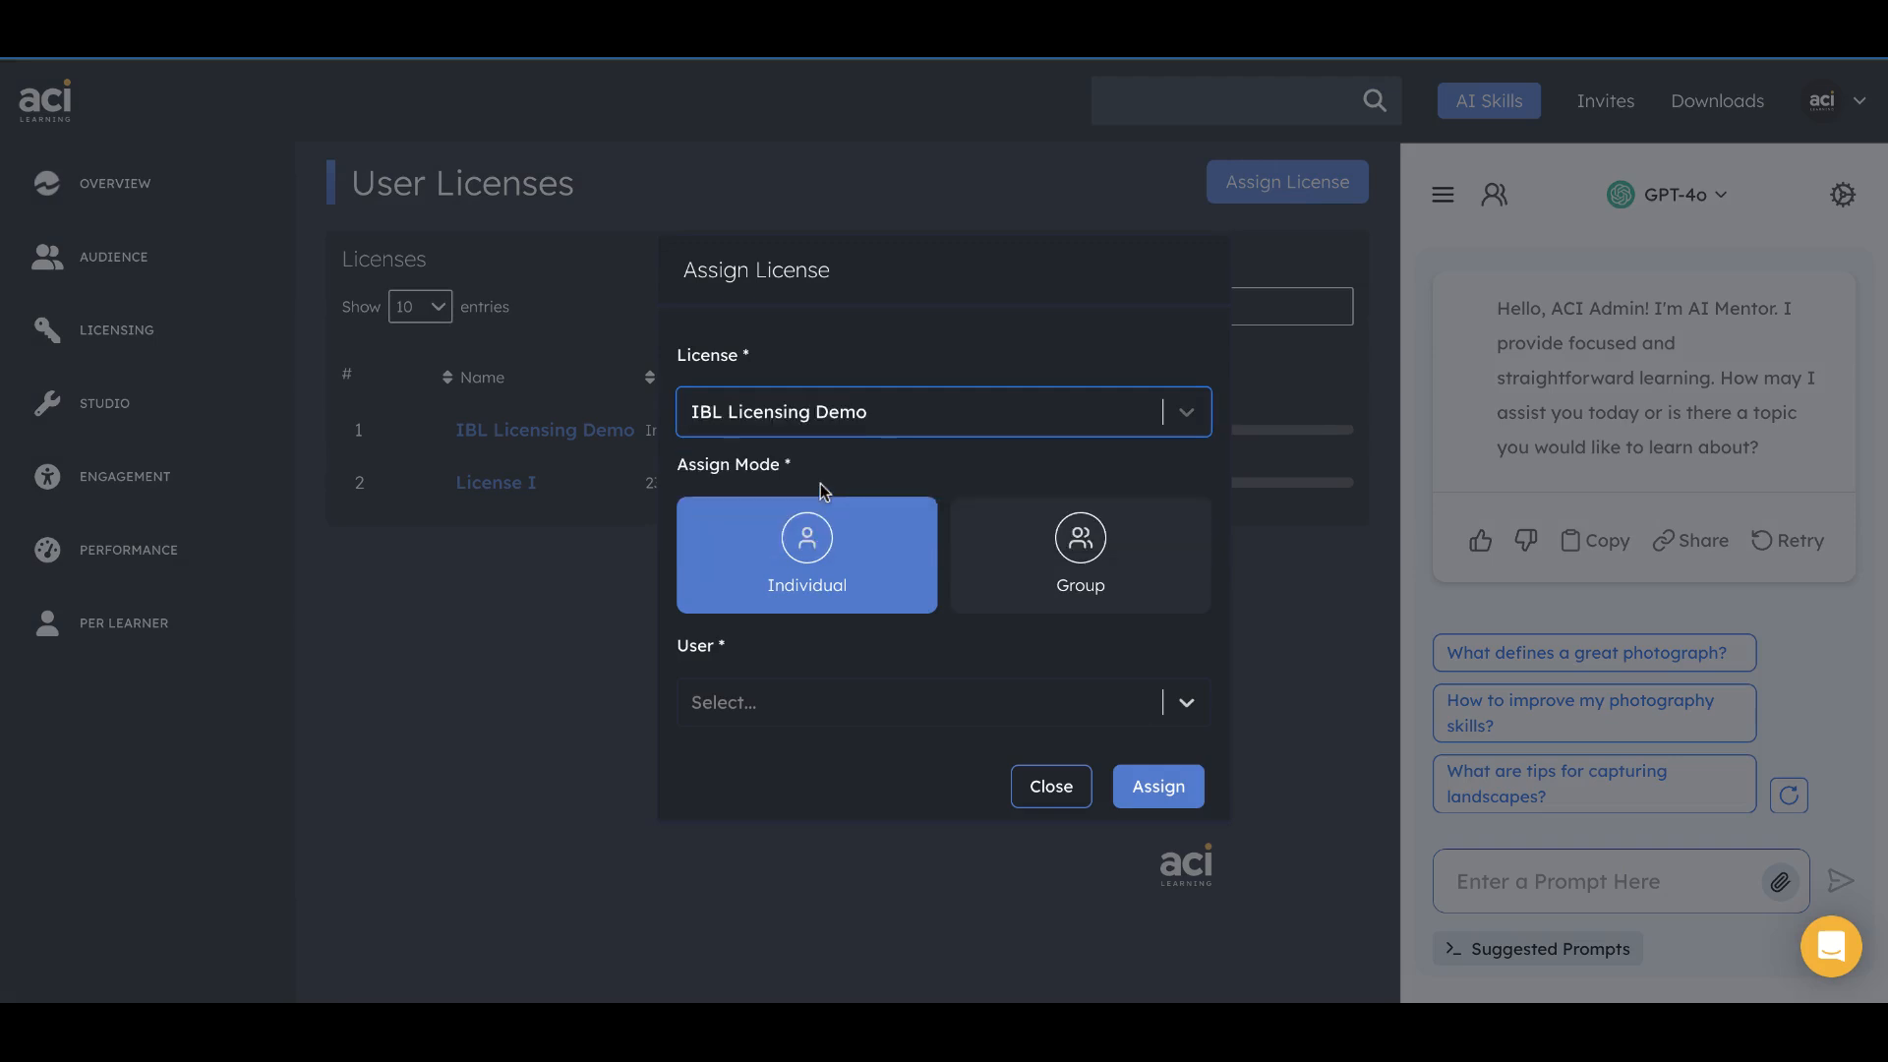
click(1045, 563)
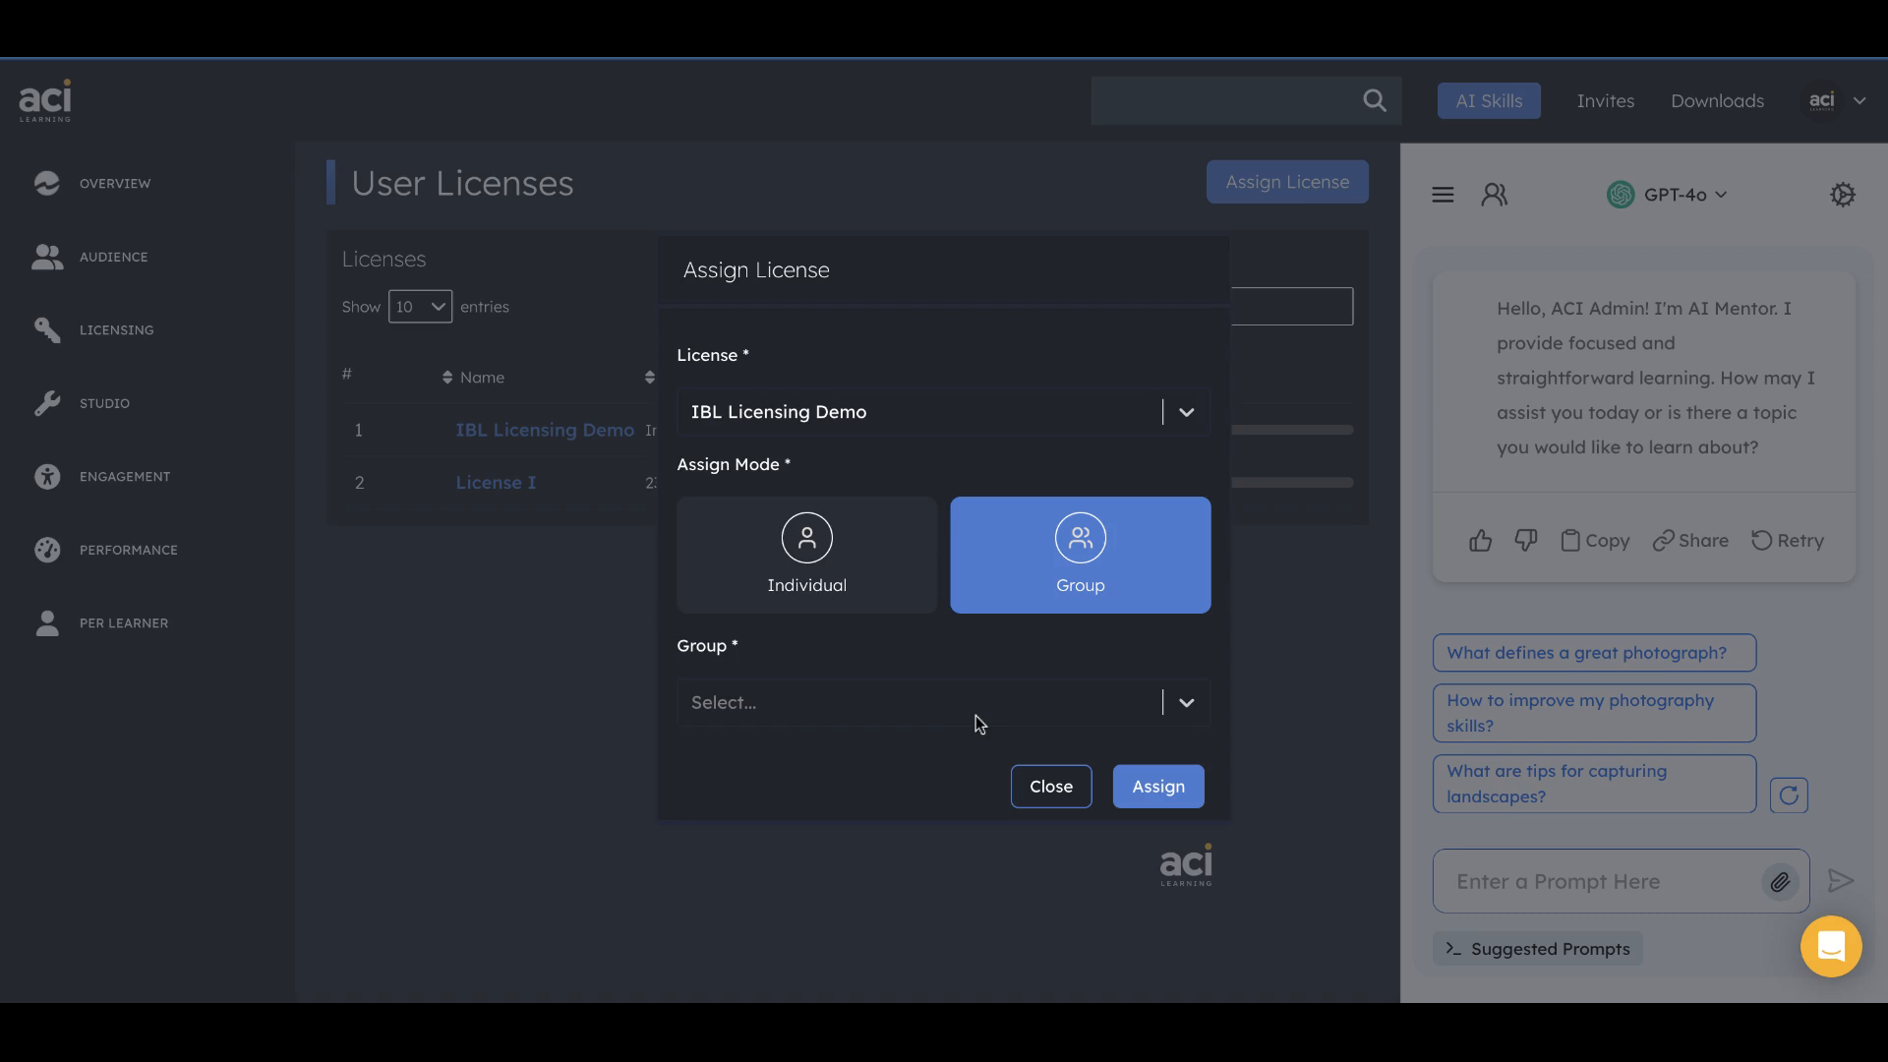
click(723, 577)
click(1023, 566)
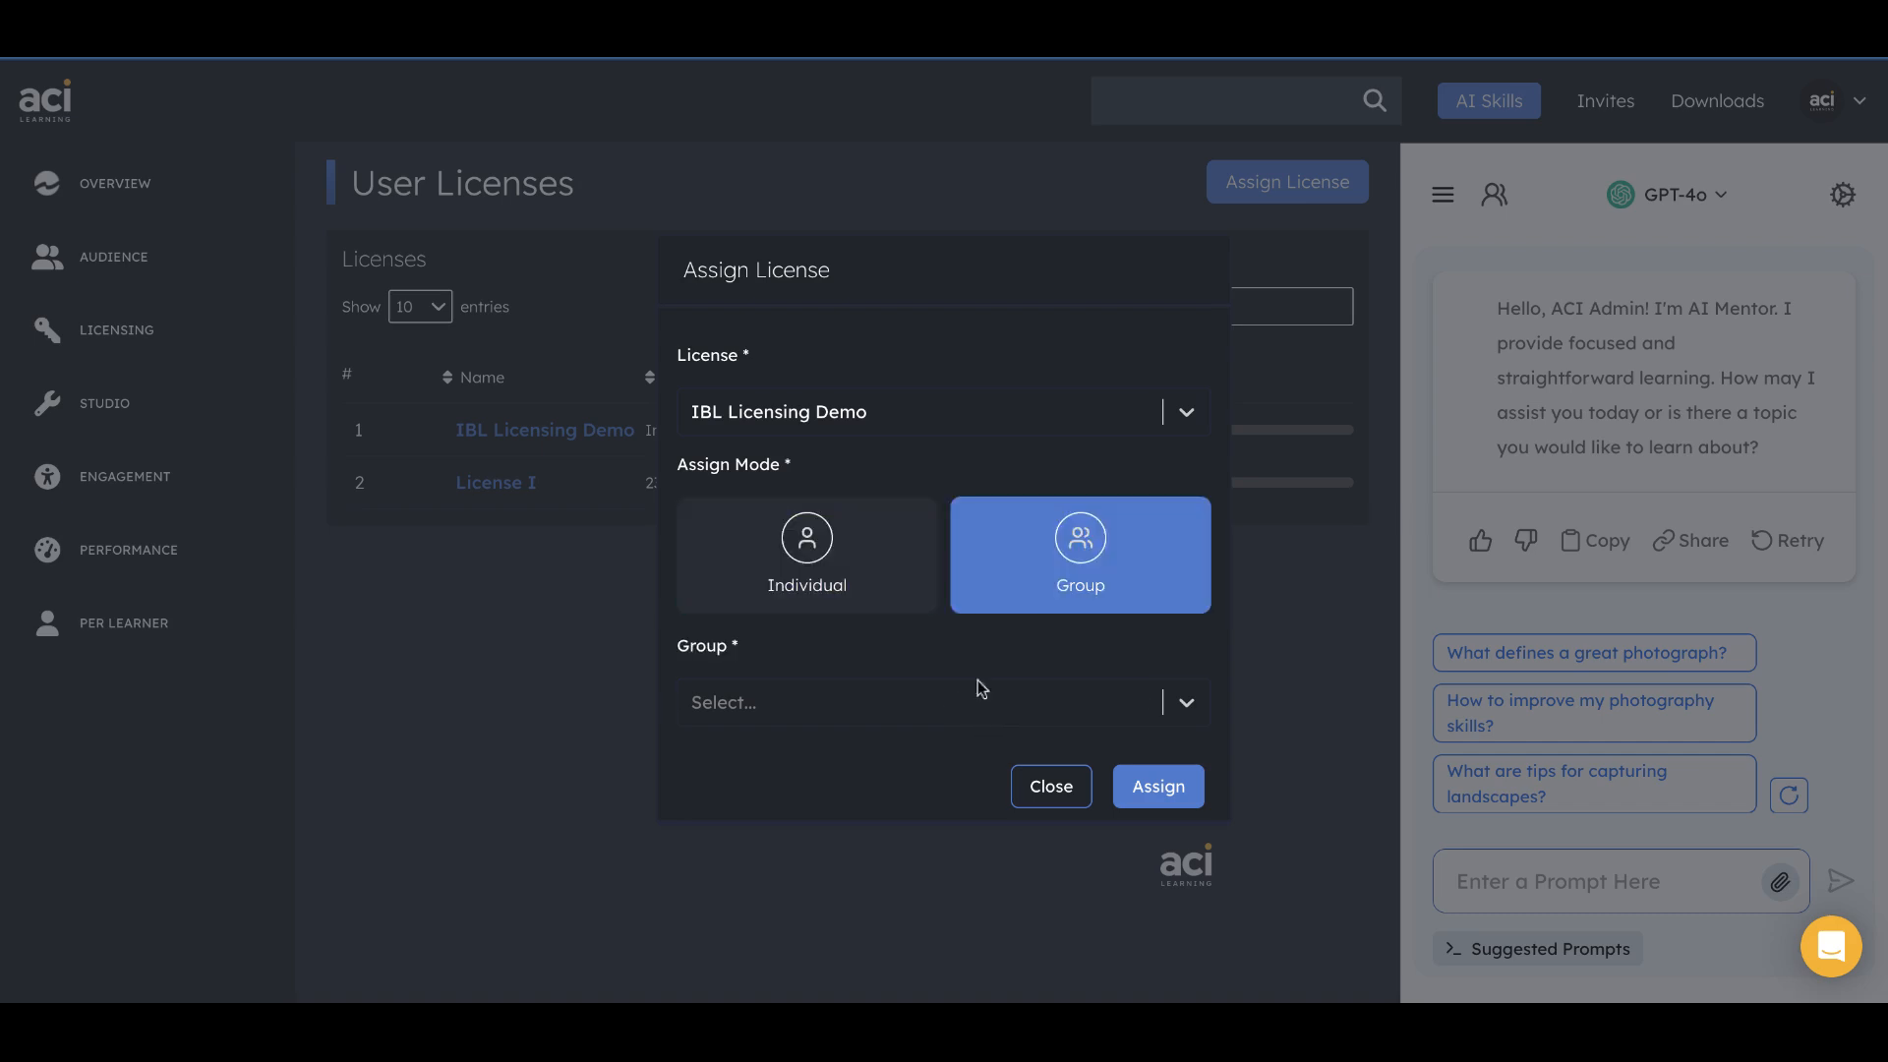
Look up the IBL v1 group, assign the license to it, and close the assignment form.
click(913, 728)
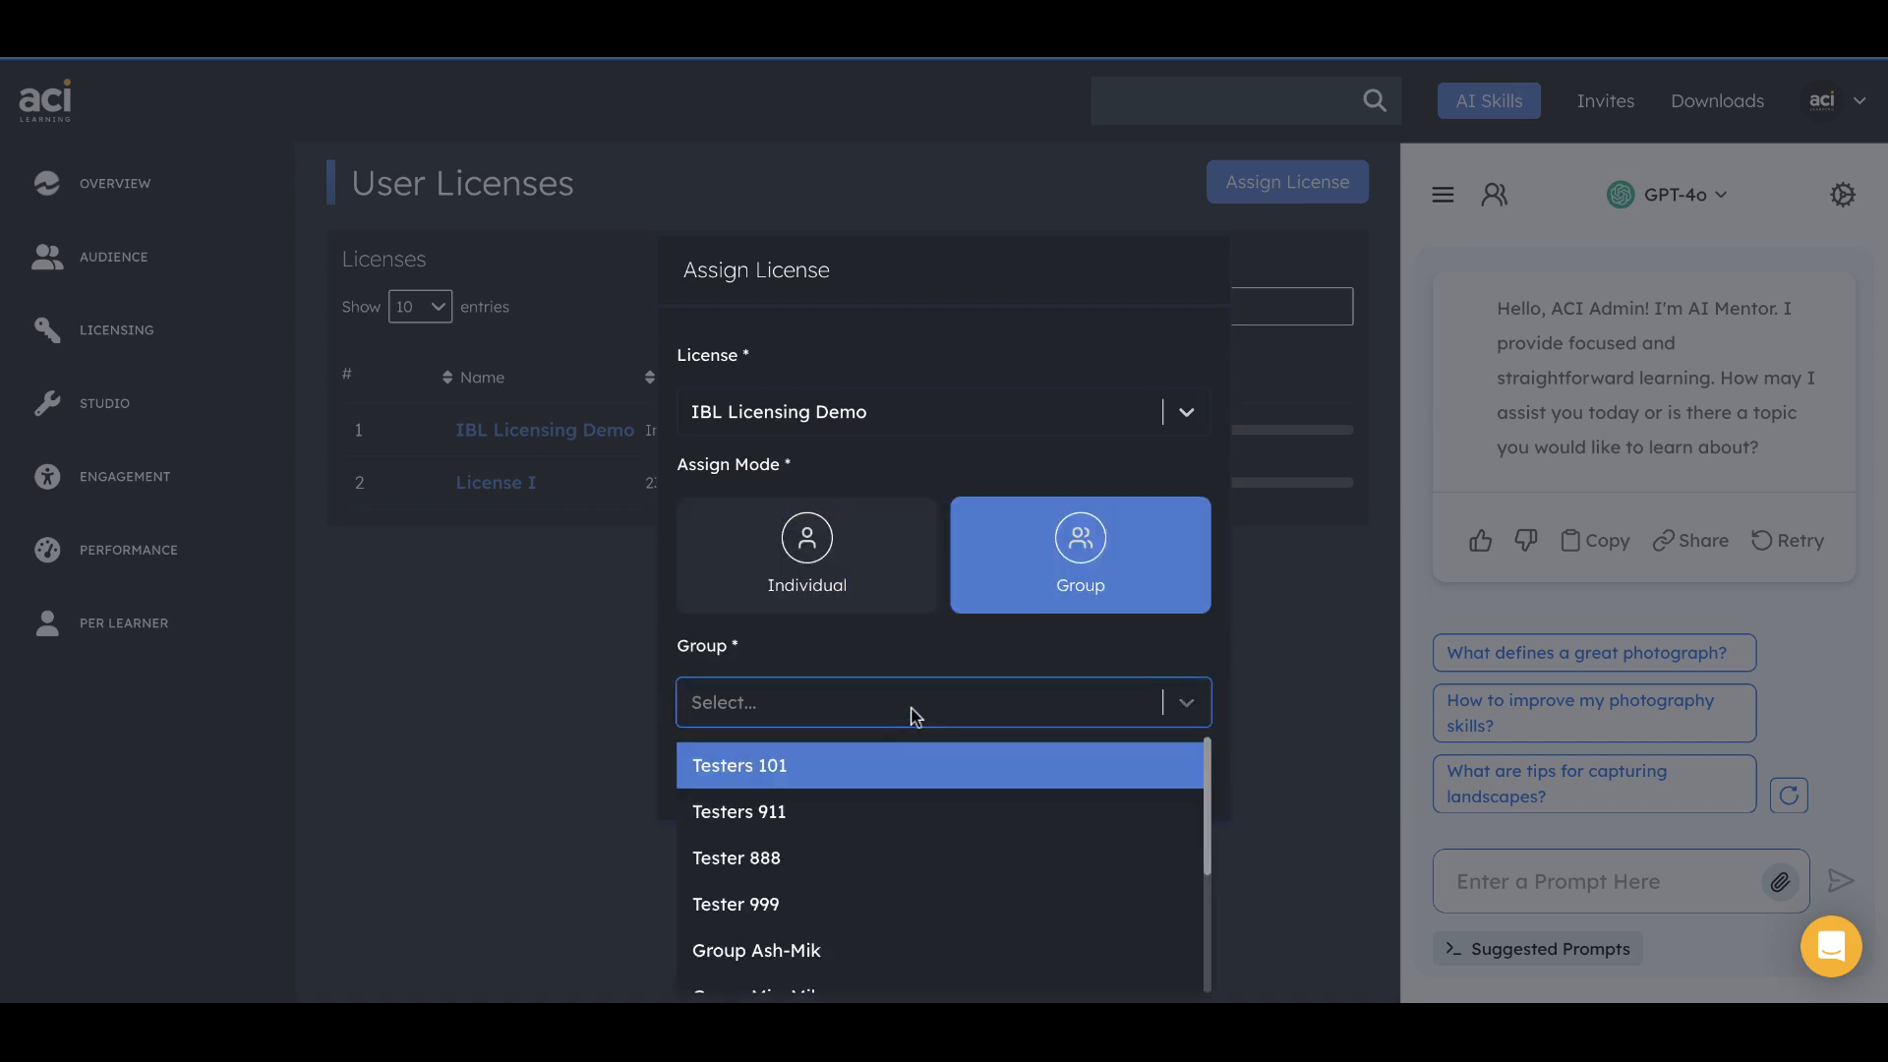
text(ibl)
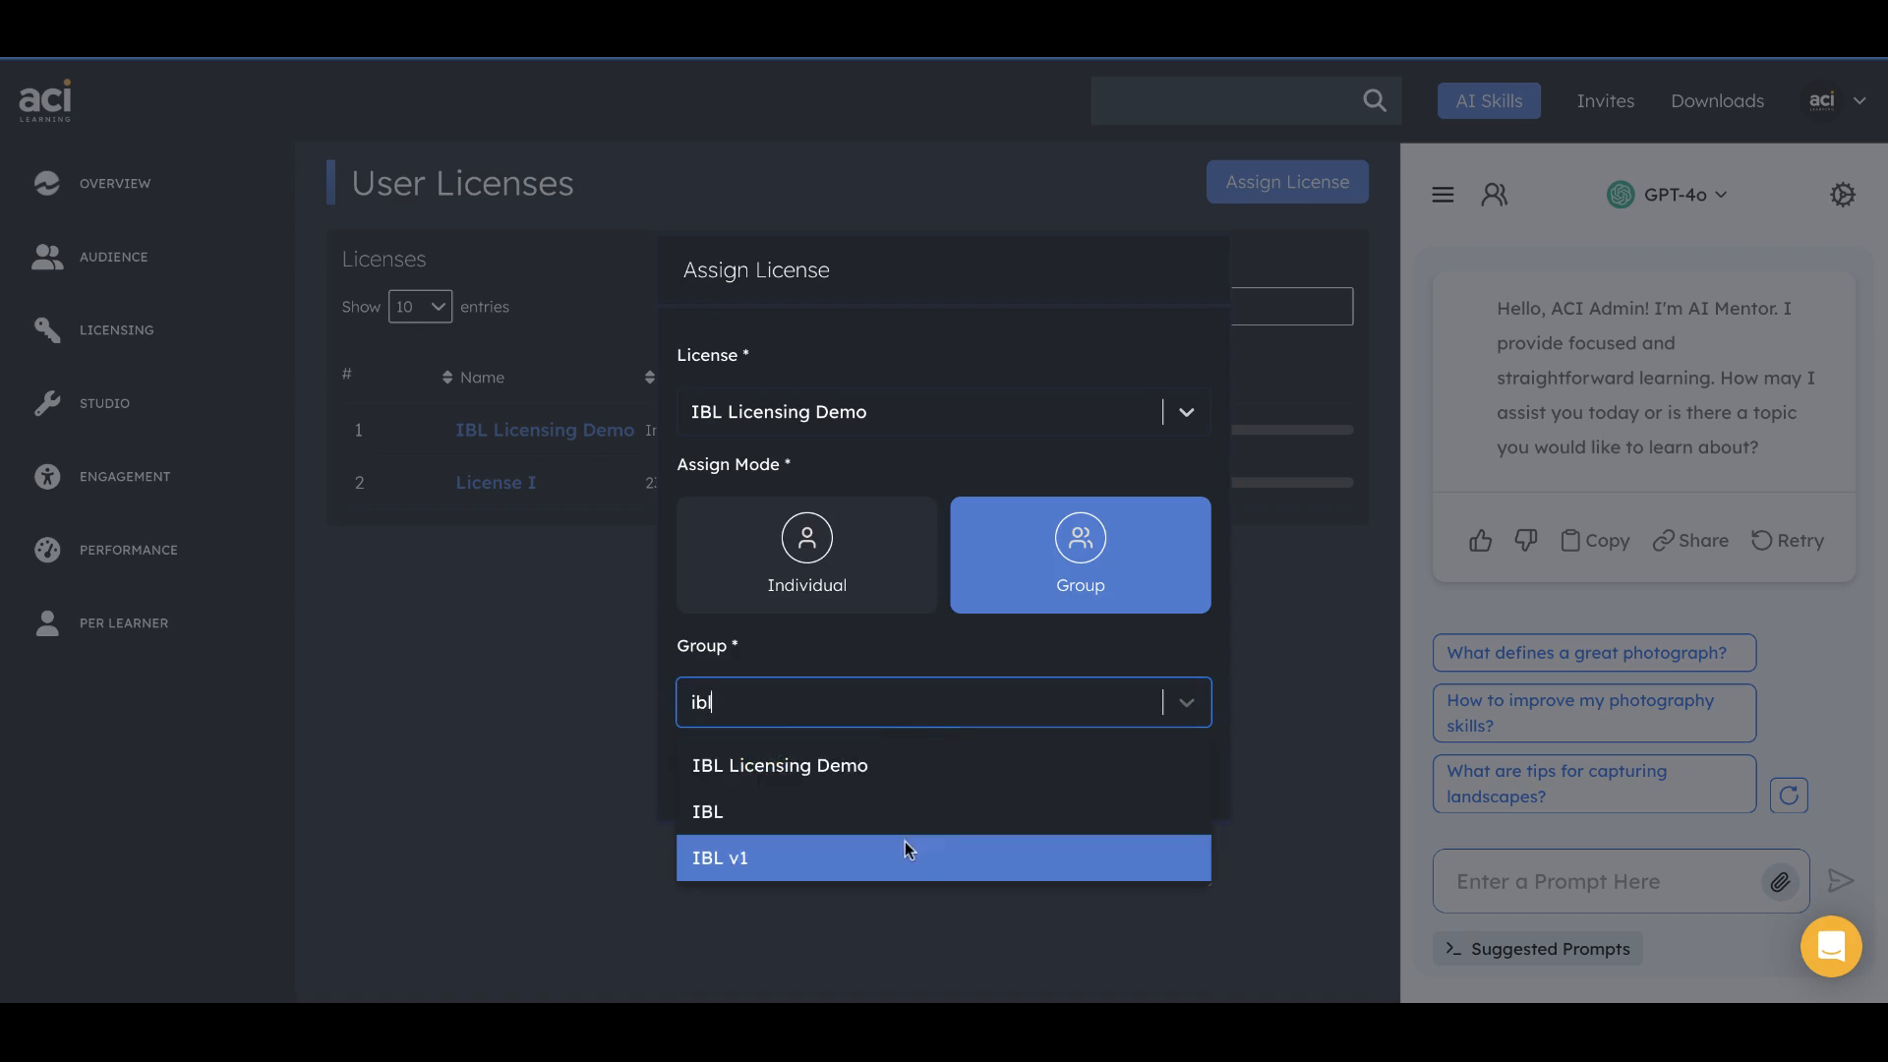
click(905, 848)
click(1157, 789)
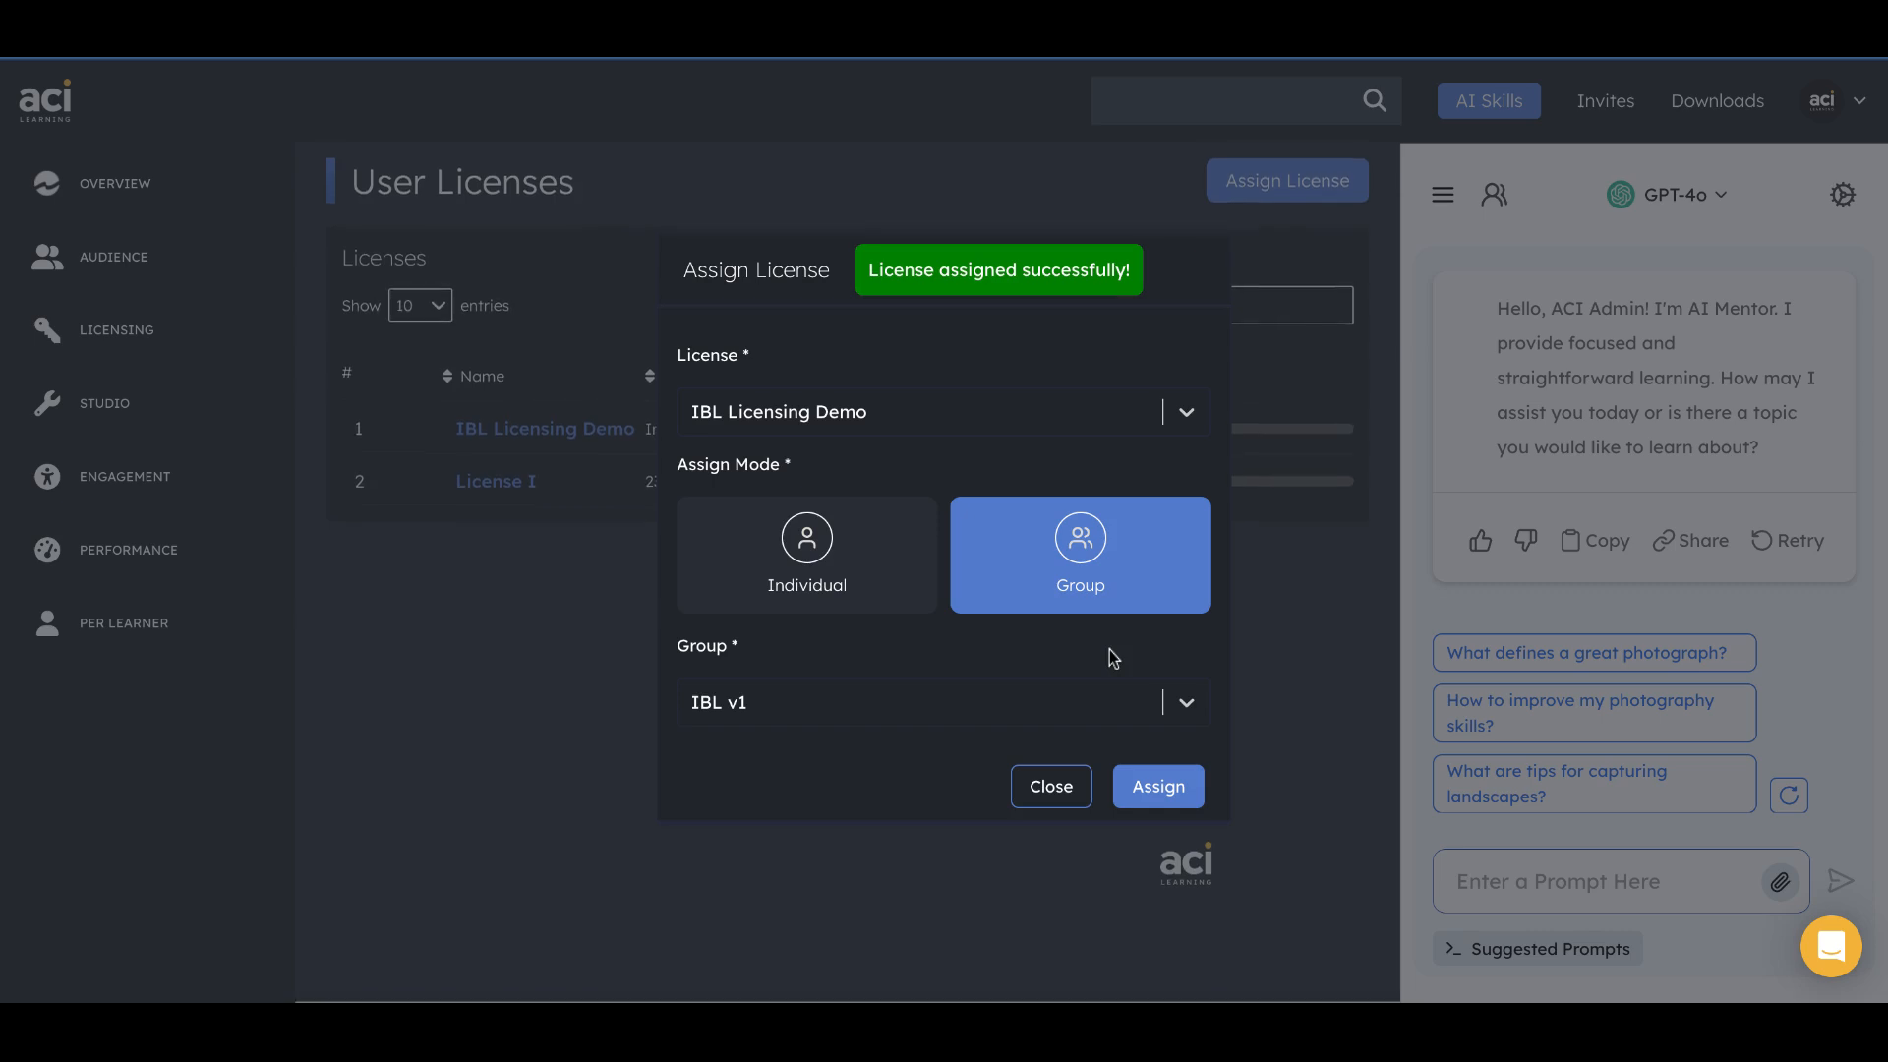
click(1045, 798)
Check which groups are assigned to the IBL Licensing Demo license, then close its assignments list.
click(565, 445)
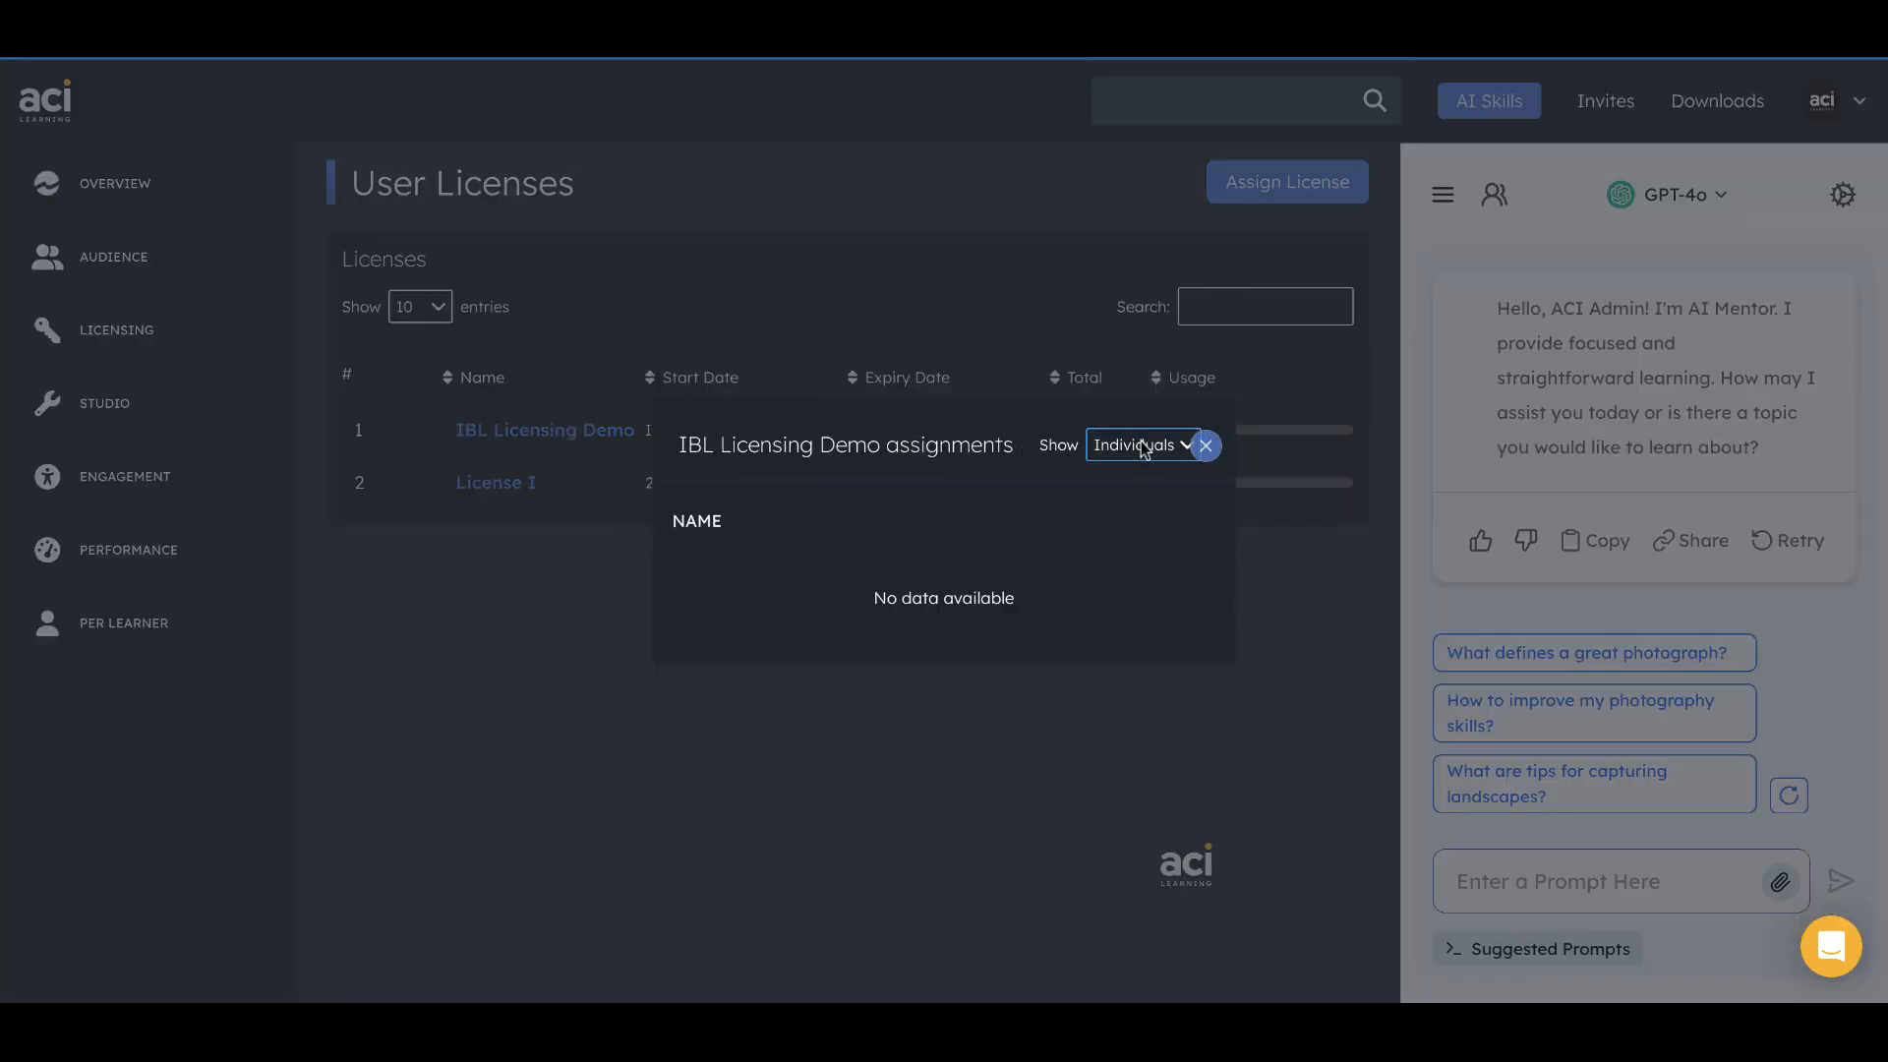
click(1141, 446)
click(1148, 417)
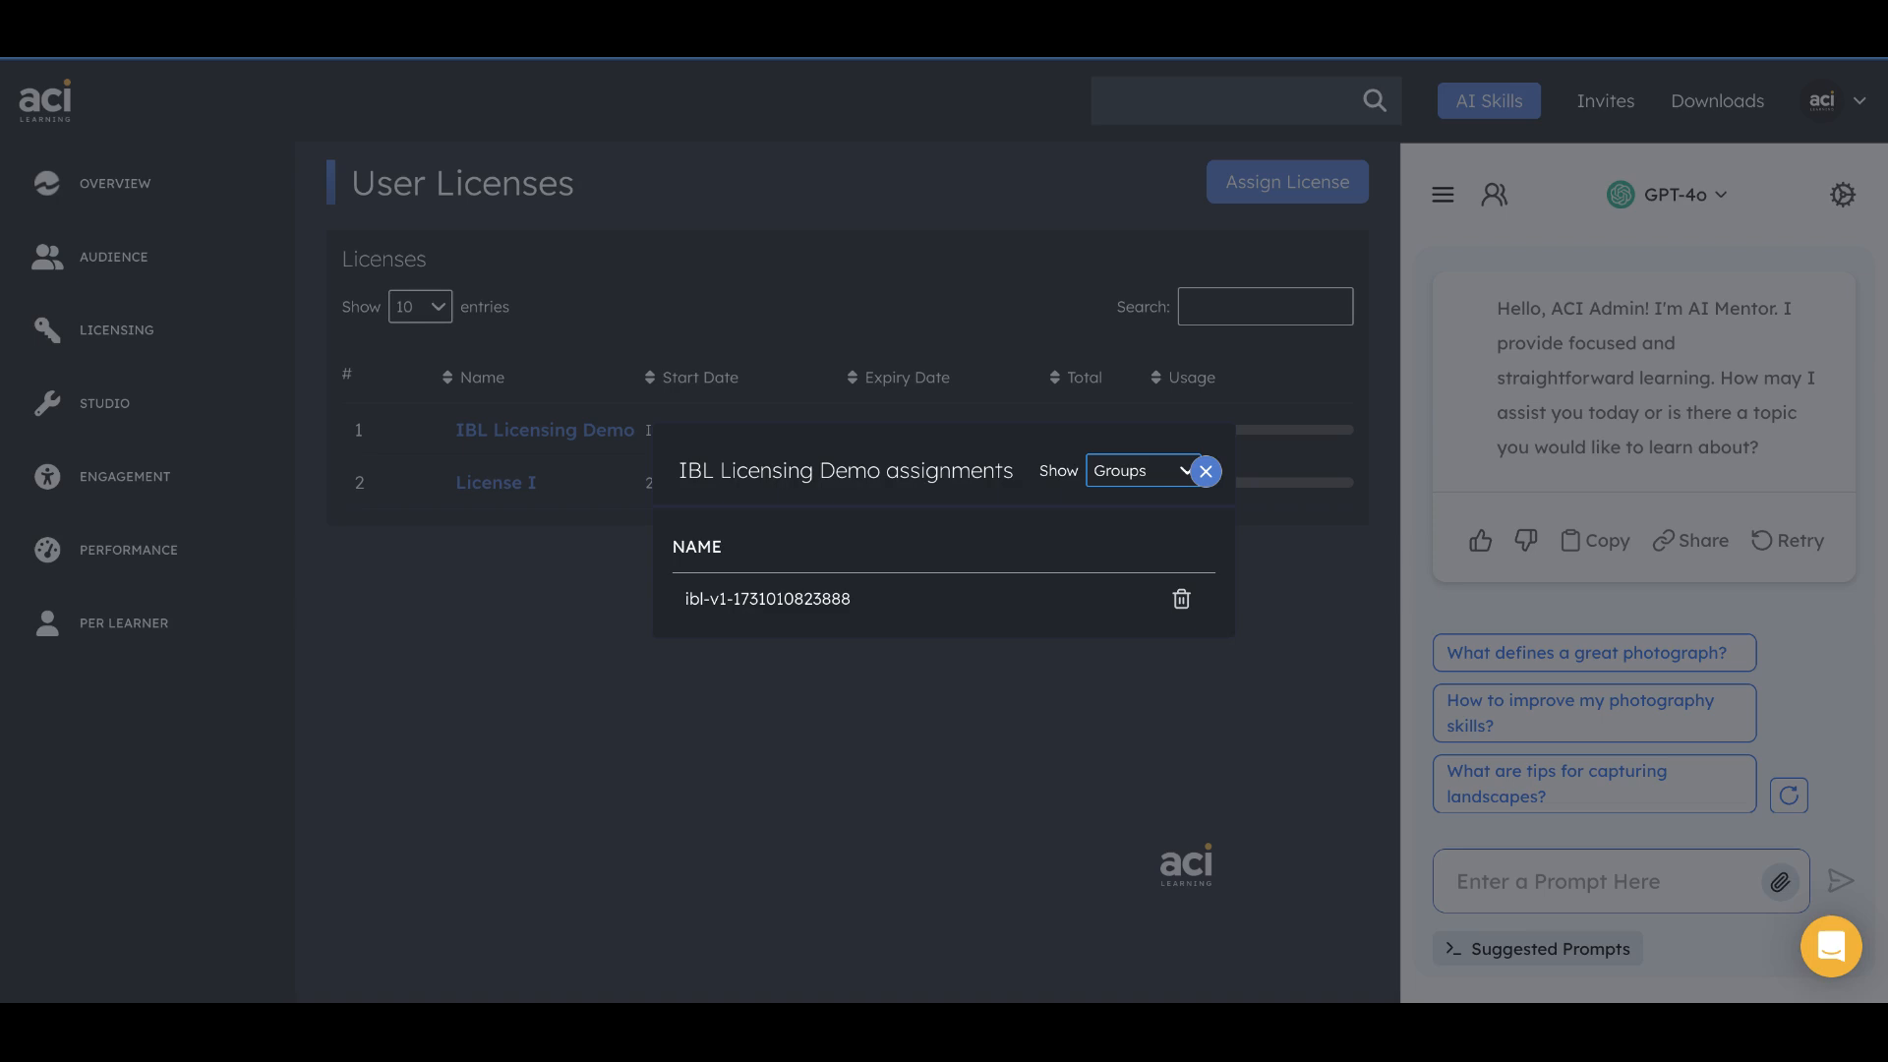
click(1206, 471)
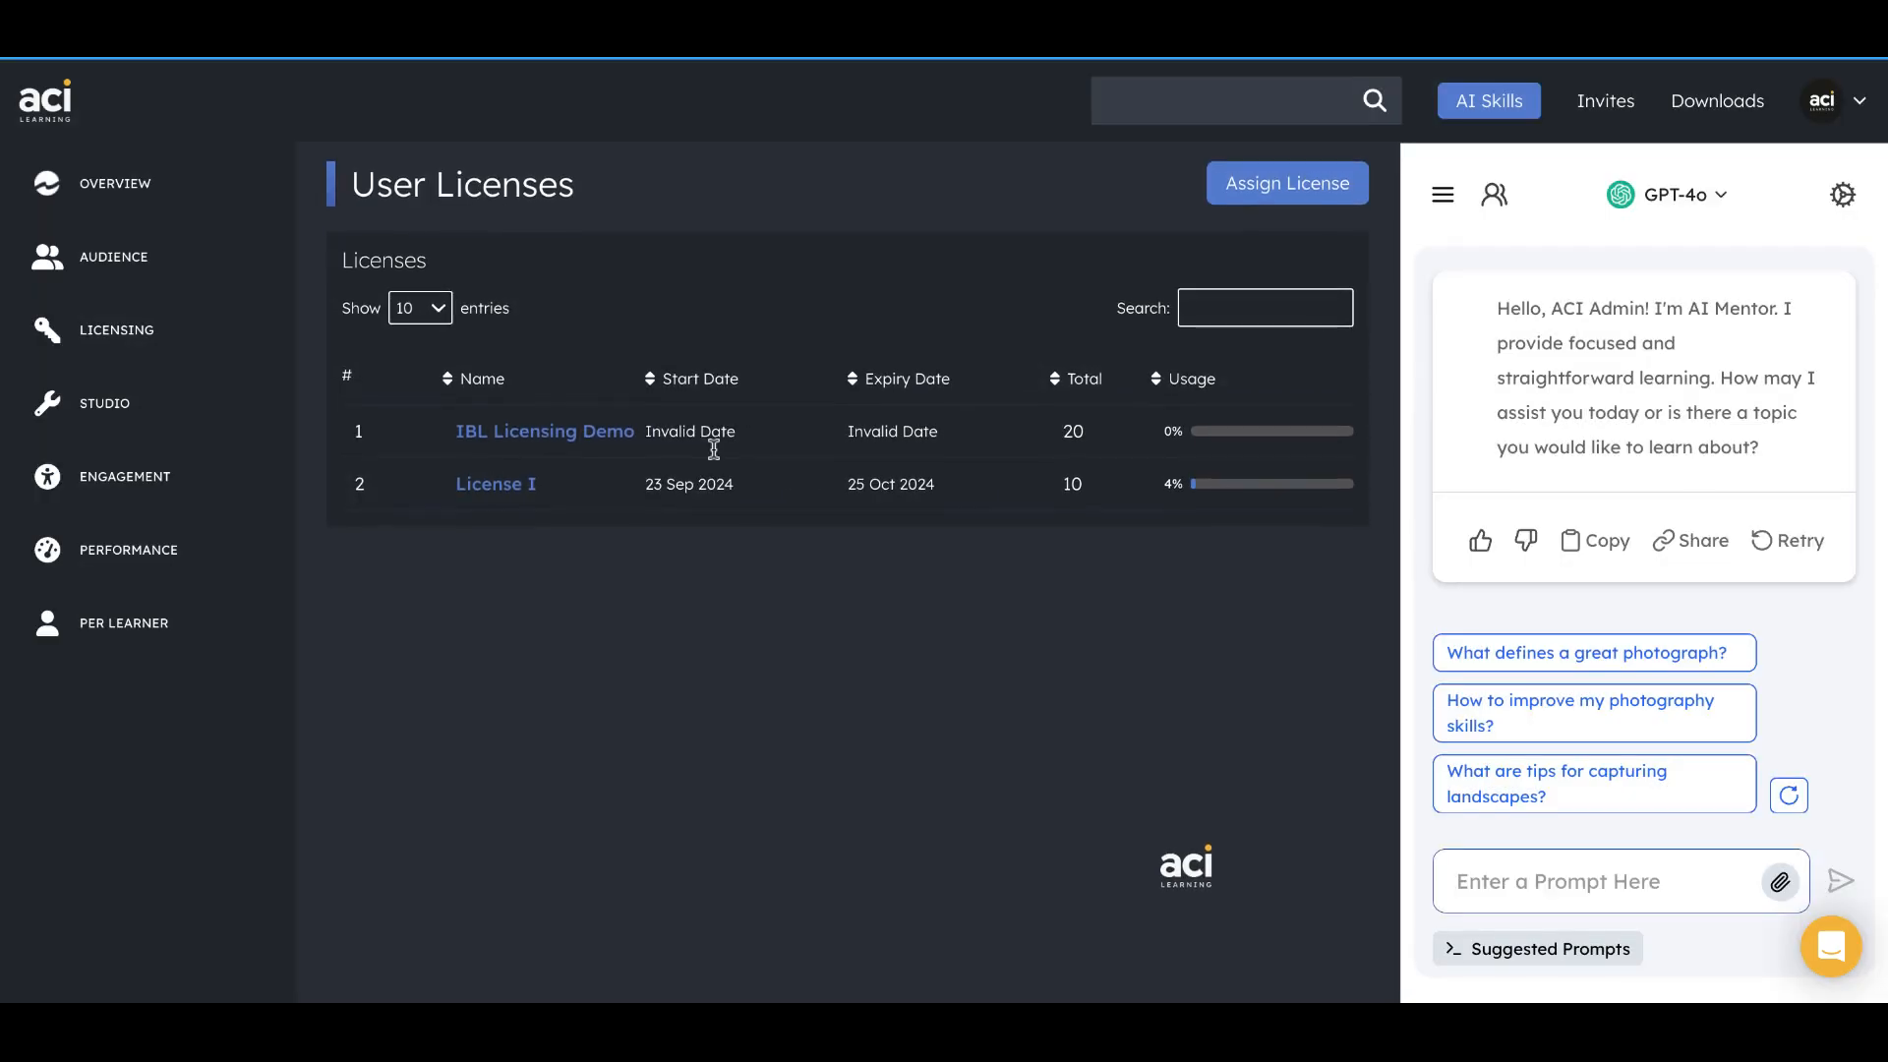